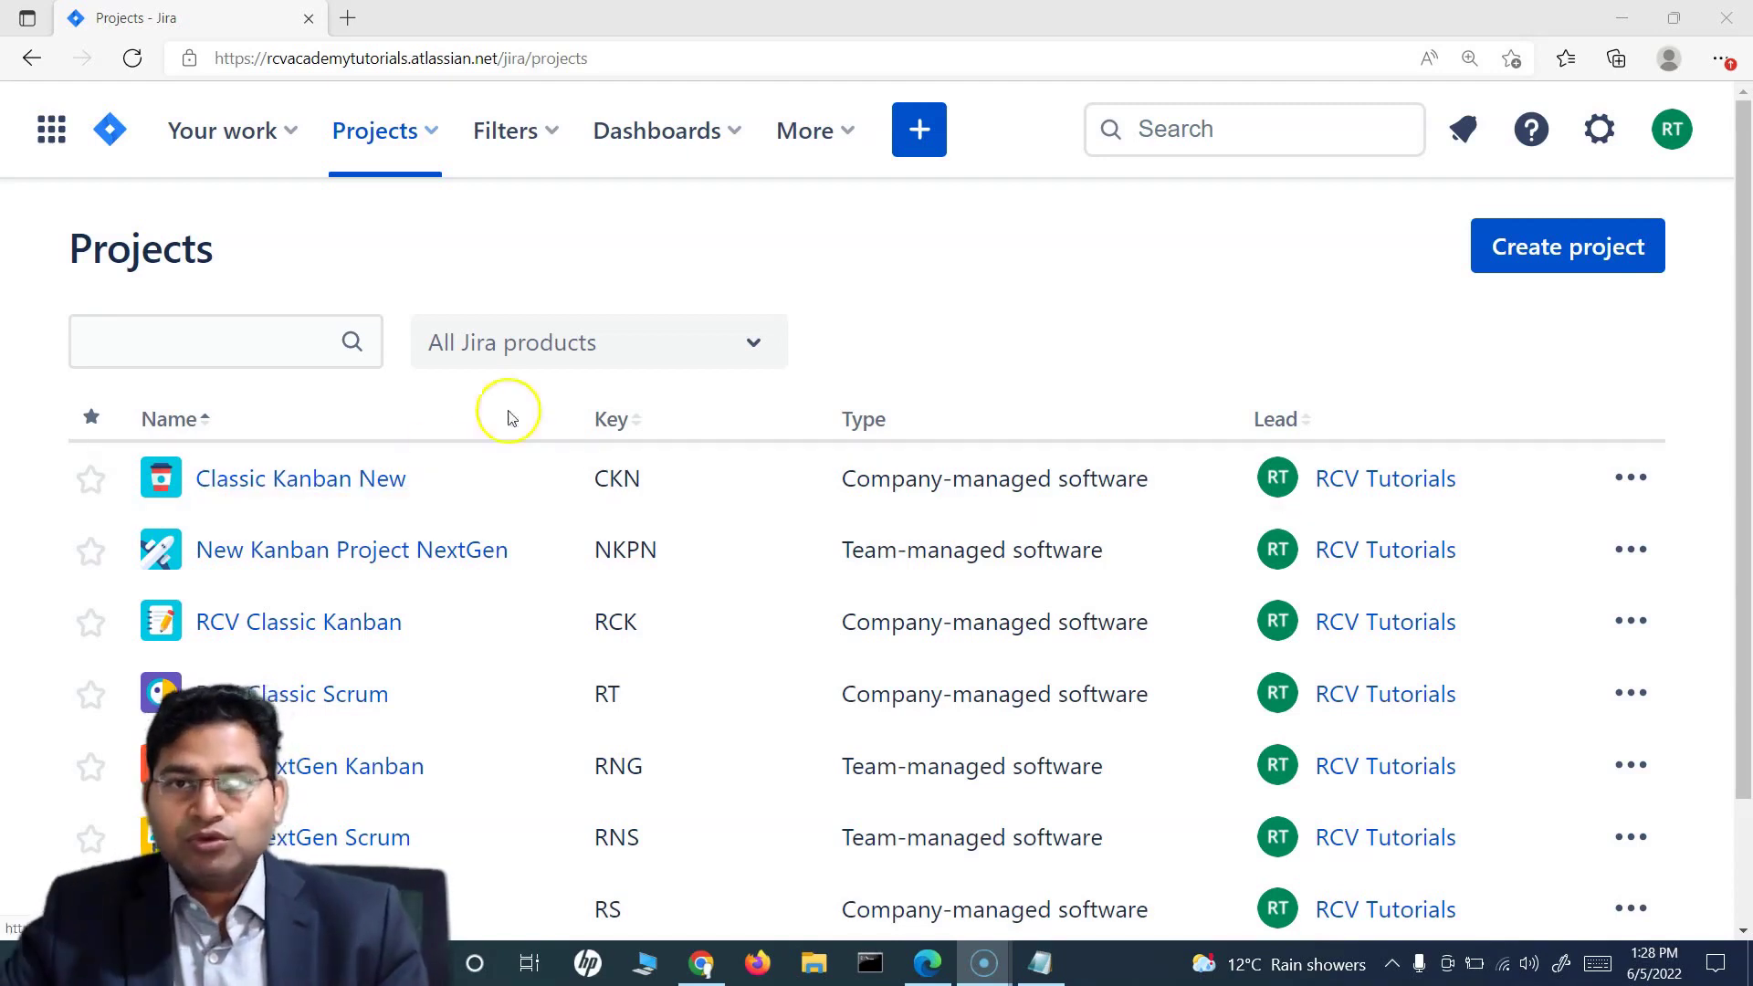
# - Quick-search v:1.* to find RT-7, the one issue affected in version 1.1.50
pyautogui.click(1199, 144)
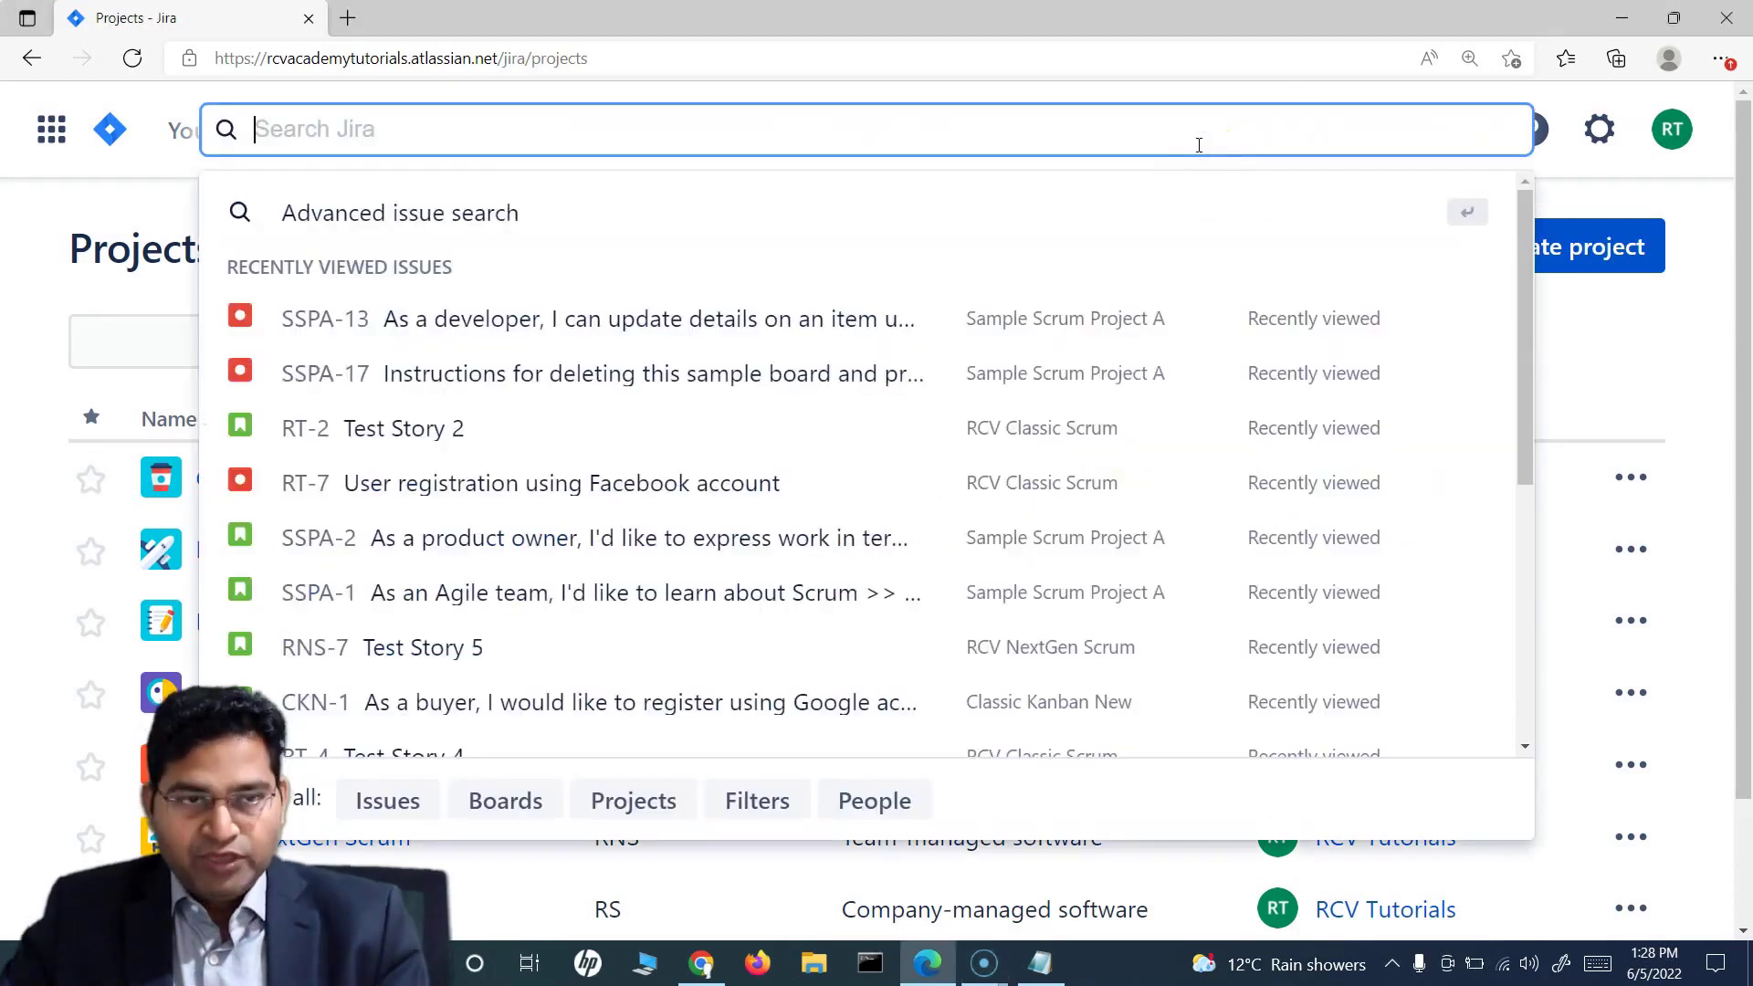
pyautogui.write('v')
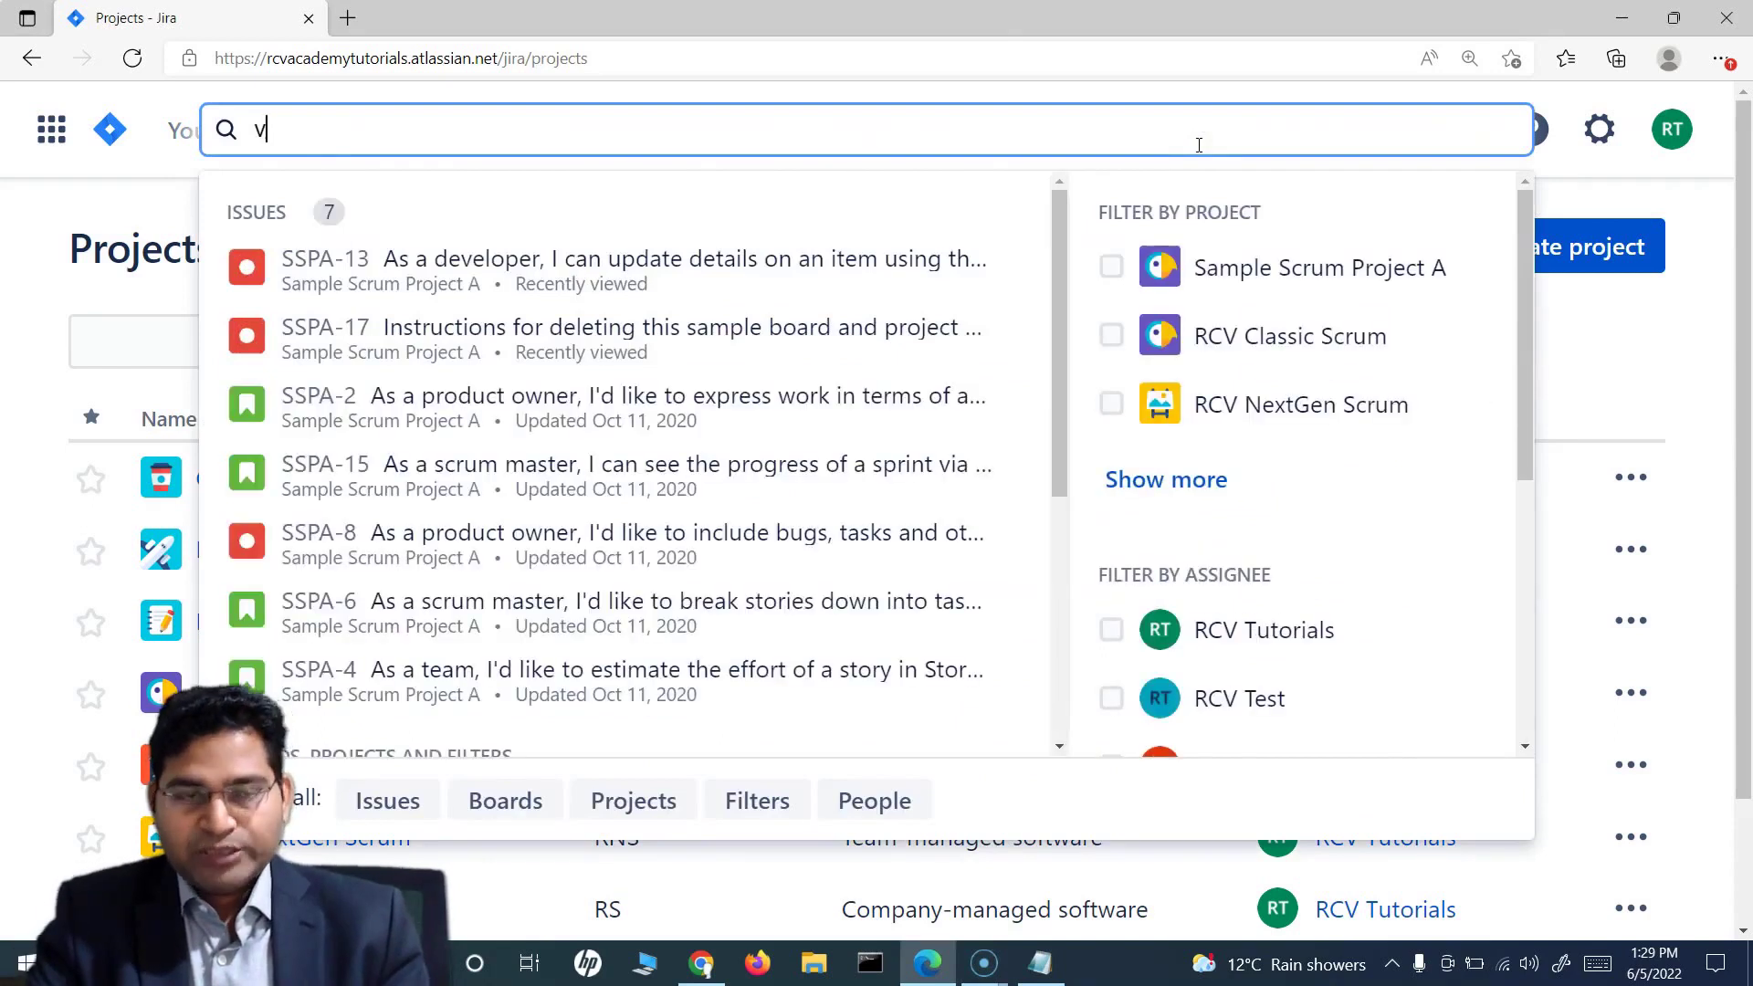
pyautogui.write(':')
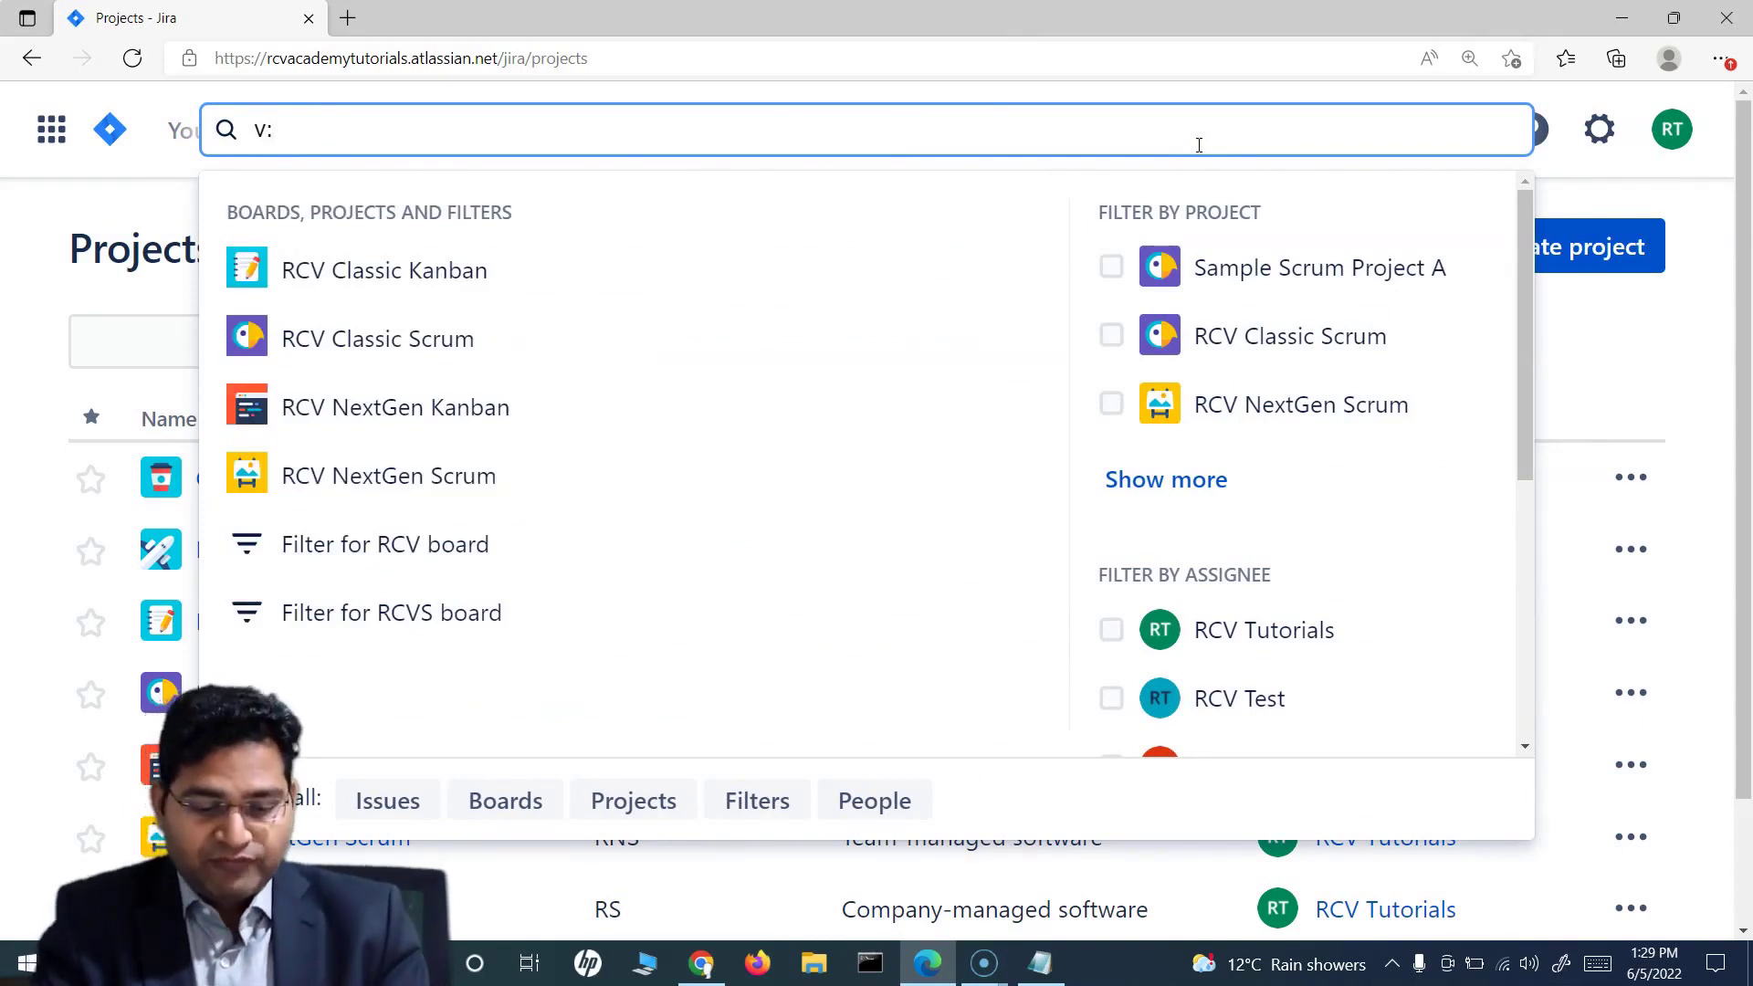
pyautogui.write('1.')
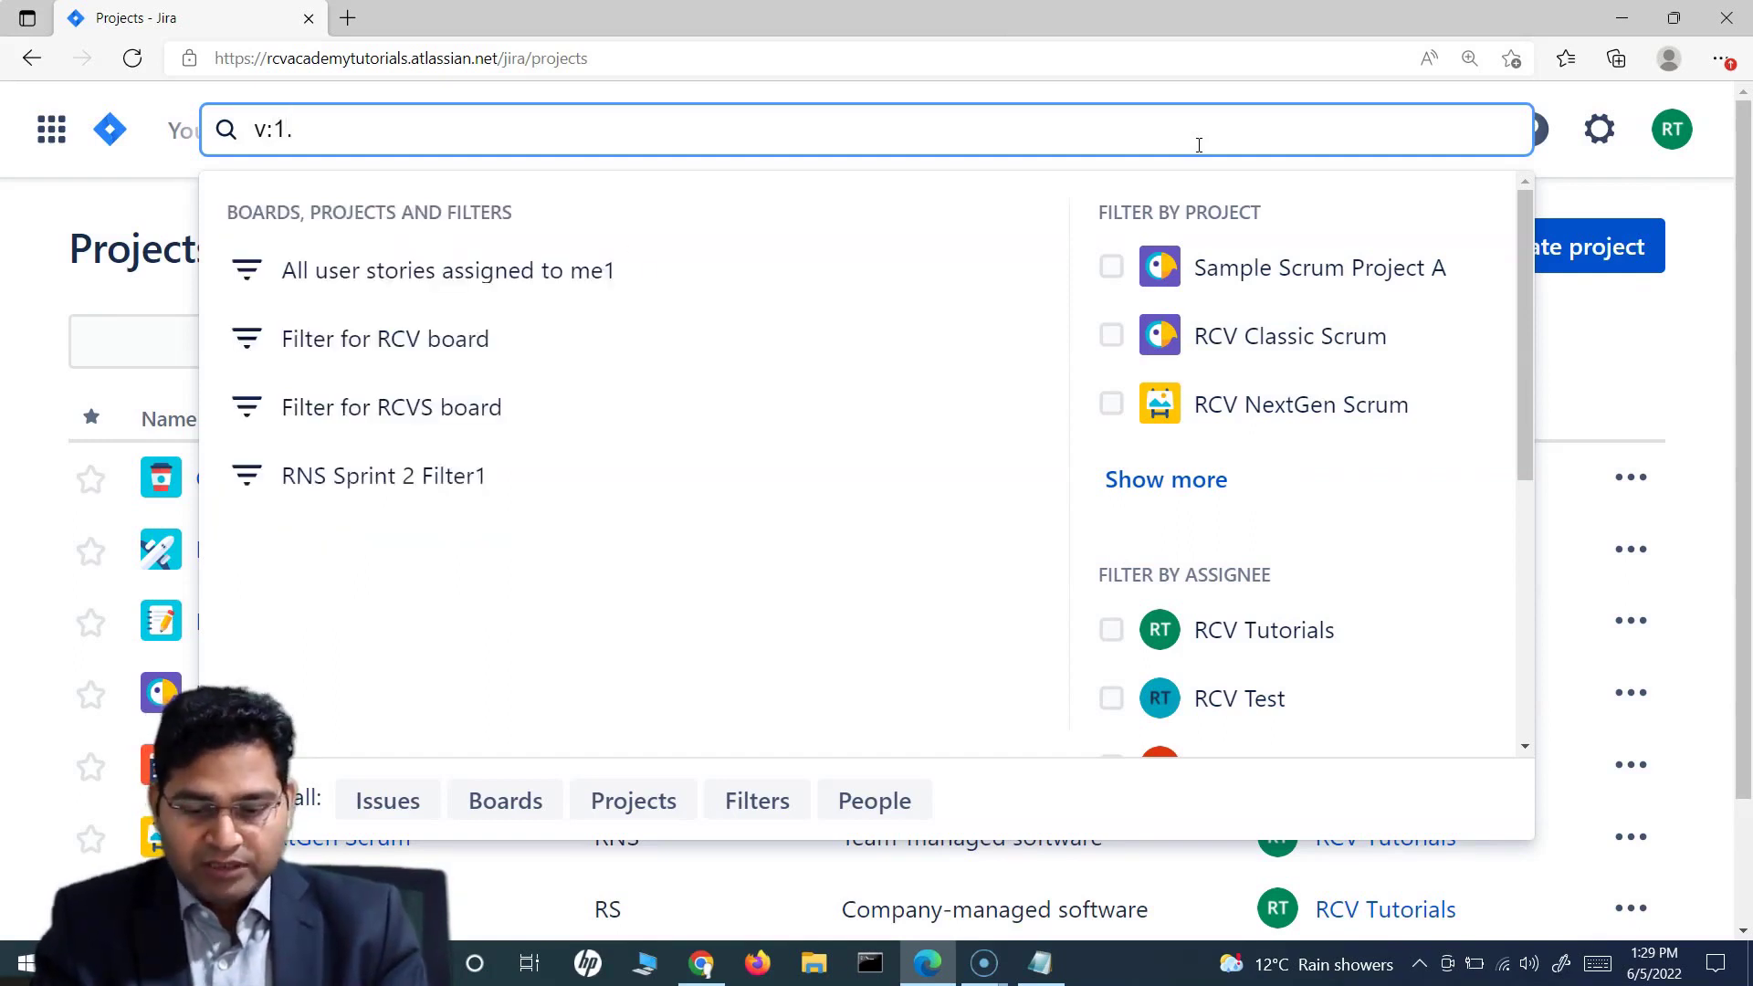
pyautogui.write('*')
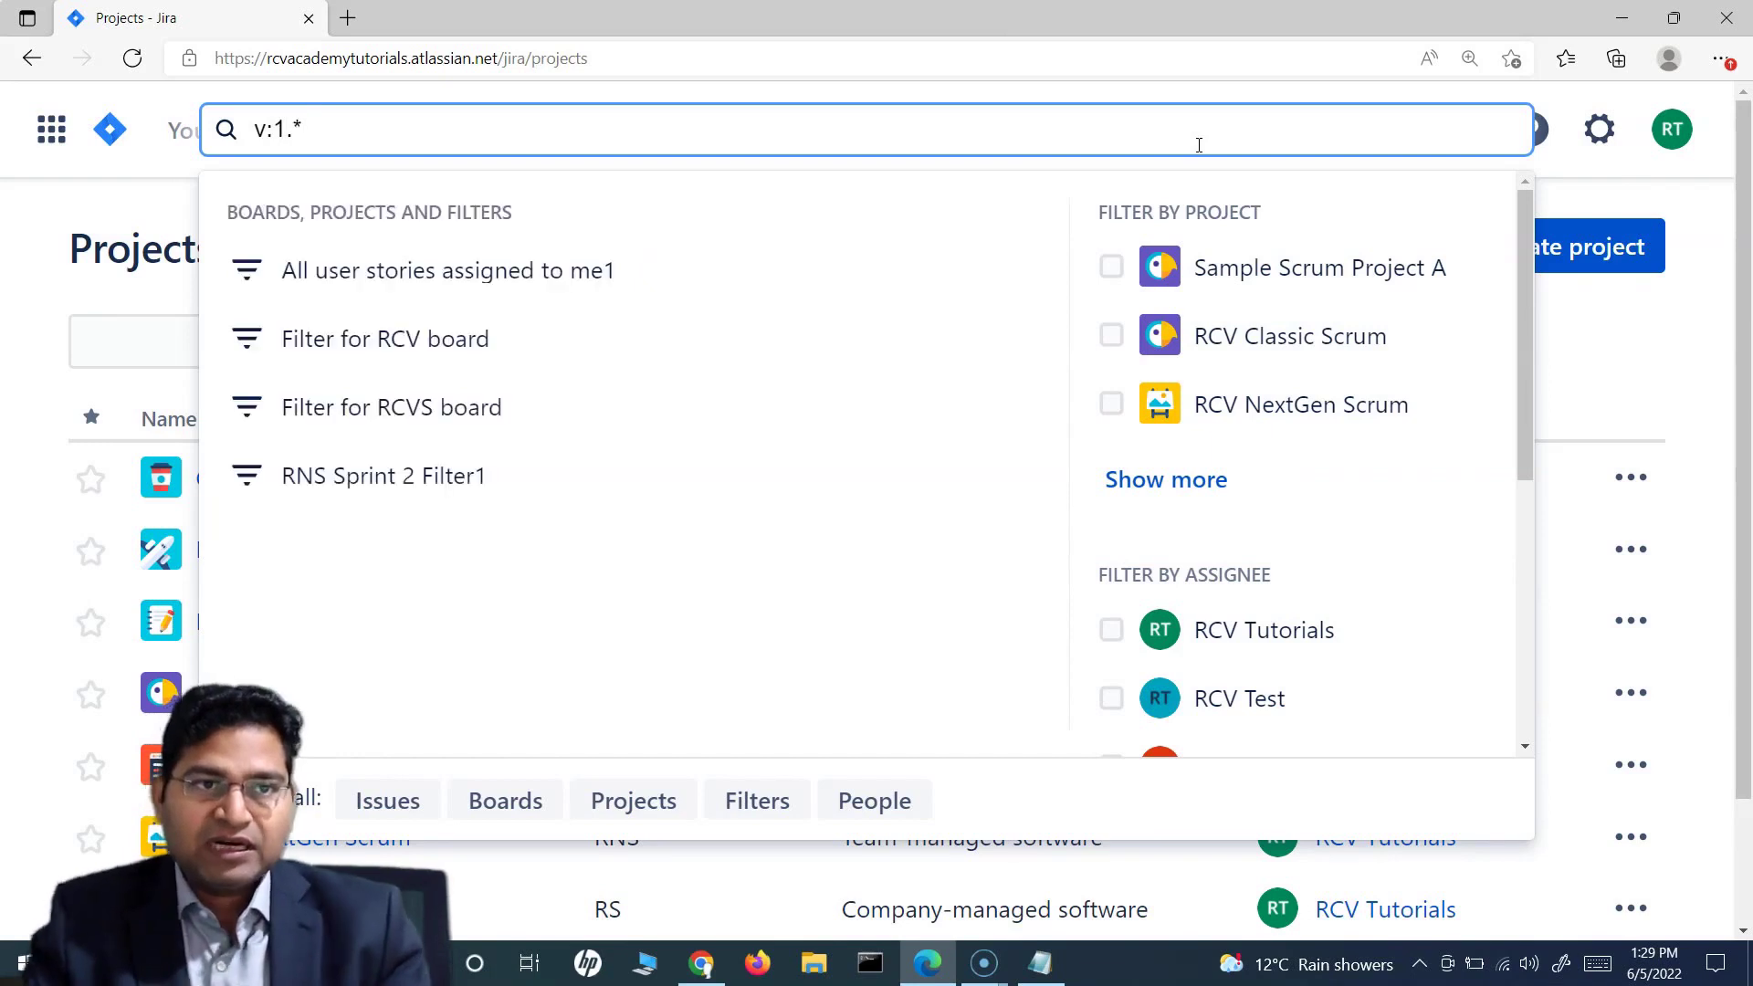
pyautogui.press('Escape')
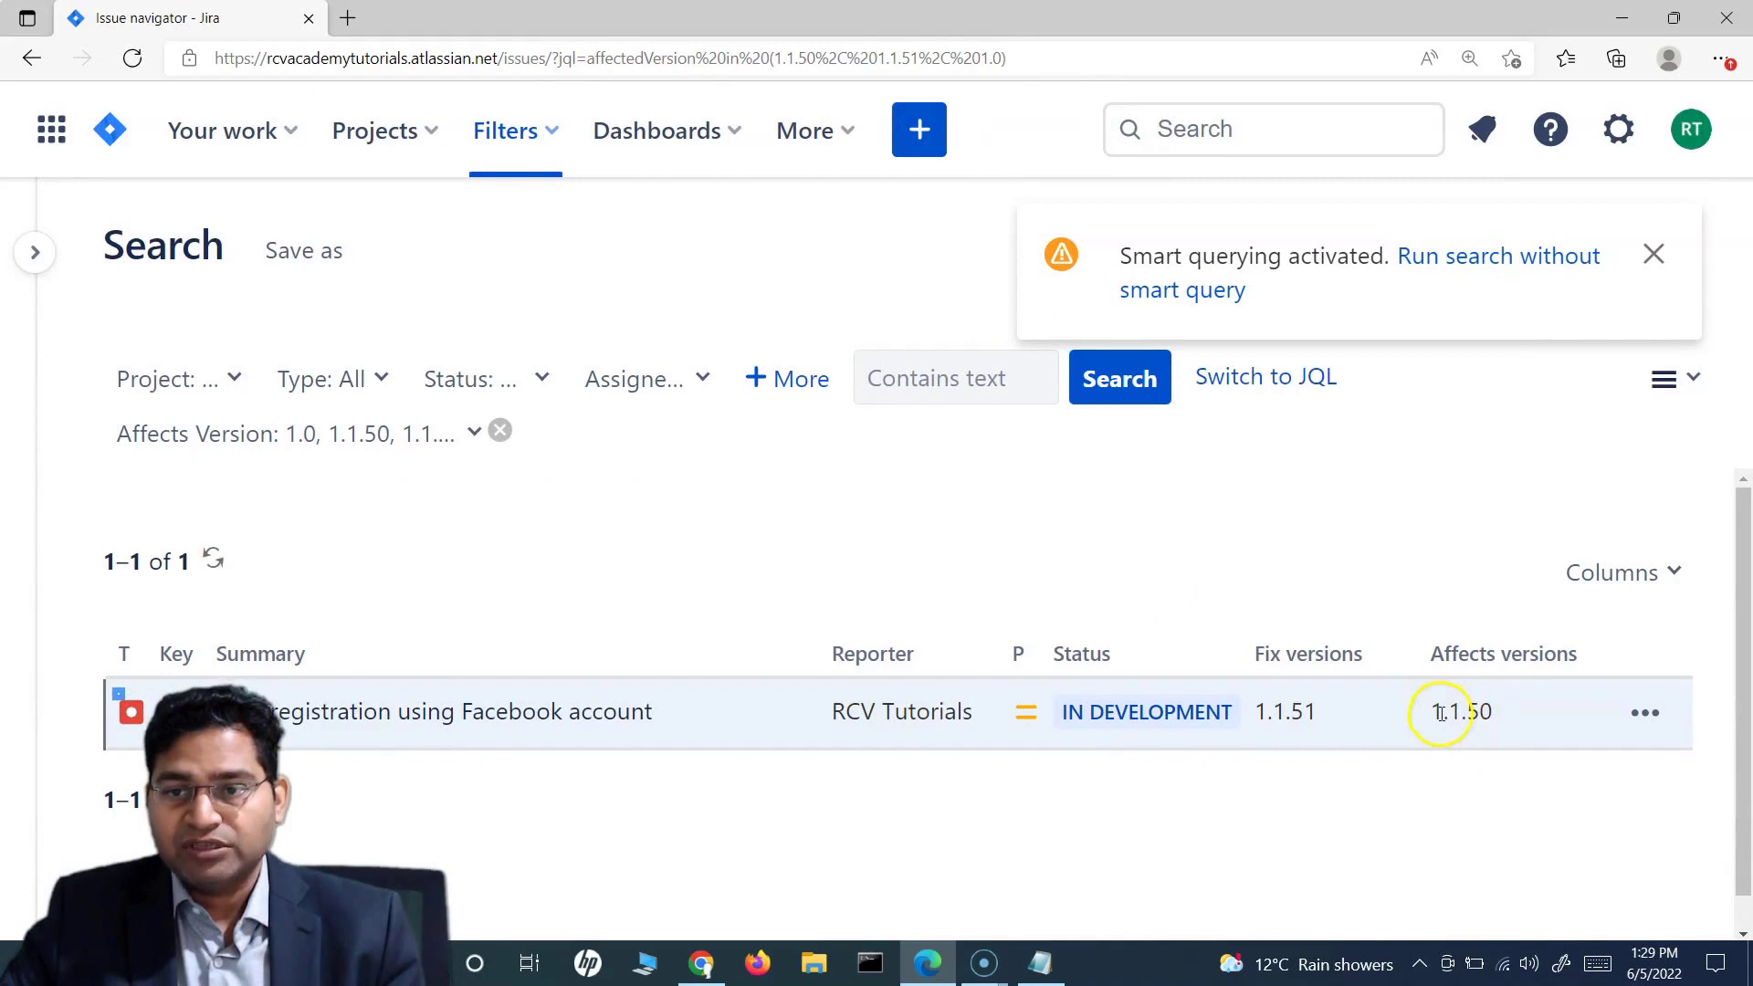
pyautogui.doubleClick(1438, 714)
pyautogui.hotkey('ctrl', 'c')
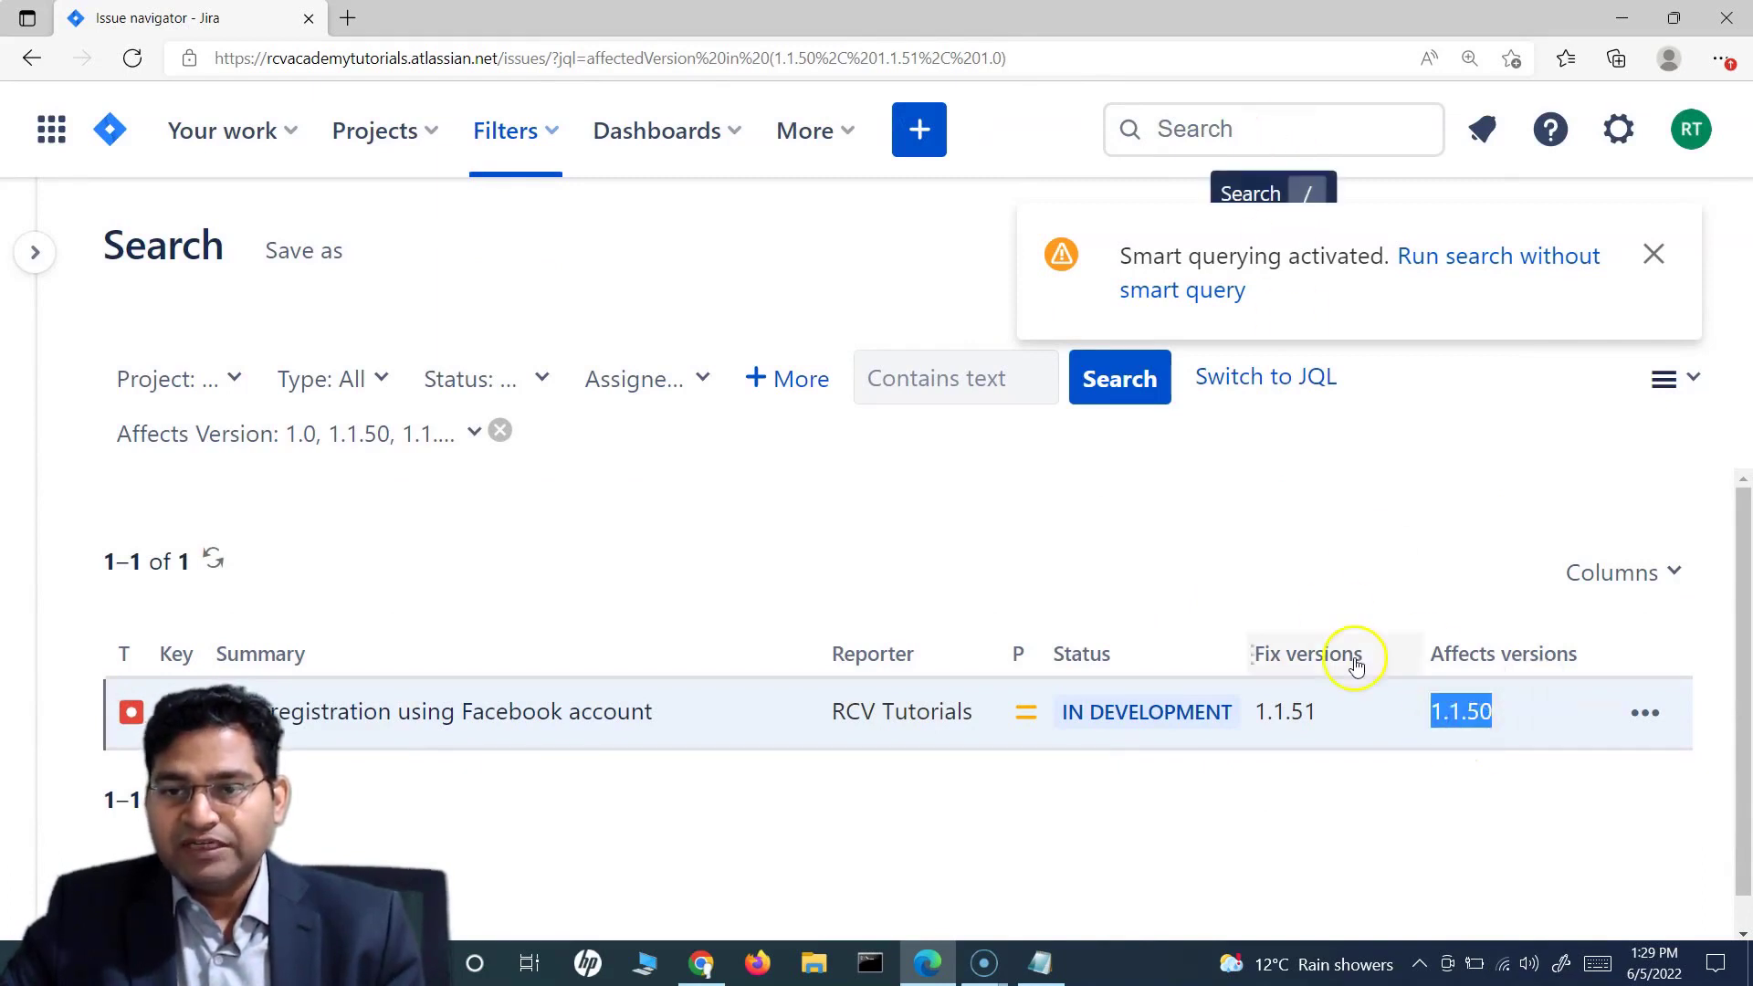
# - Quick-search v:1.1.50 to list issues affected in version 1.1.50
pyautogui.click(1274, 129)
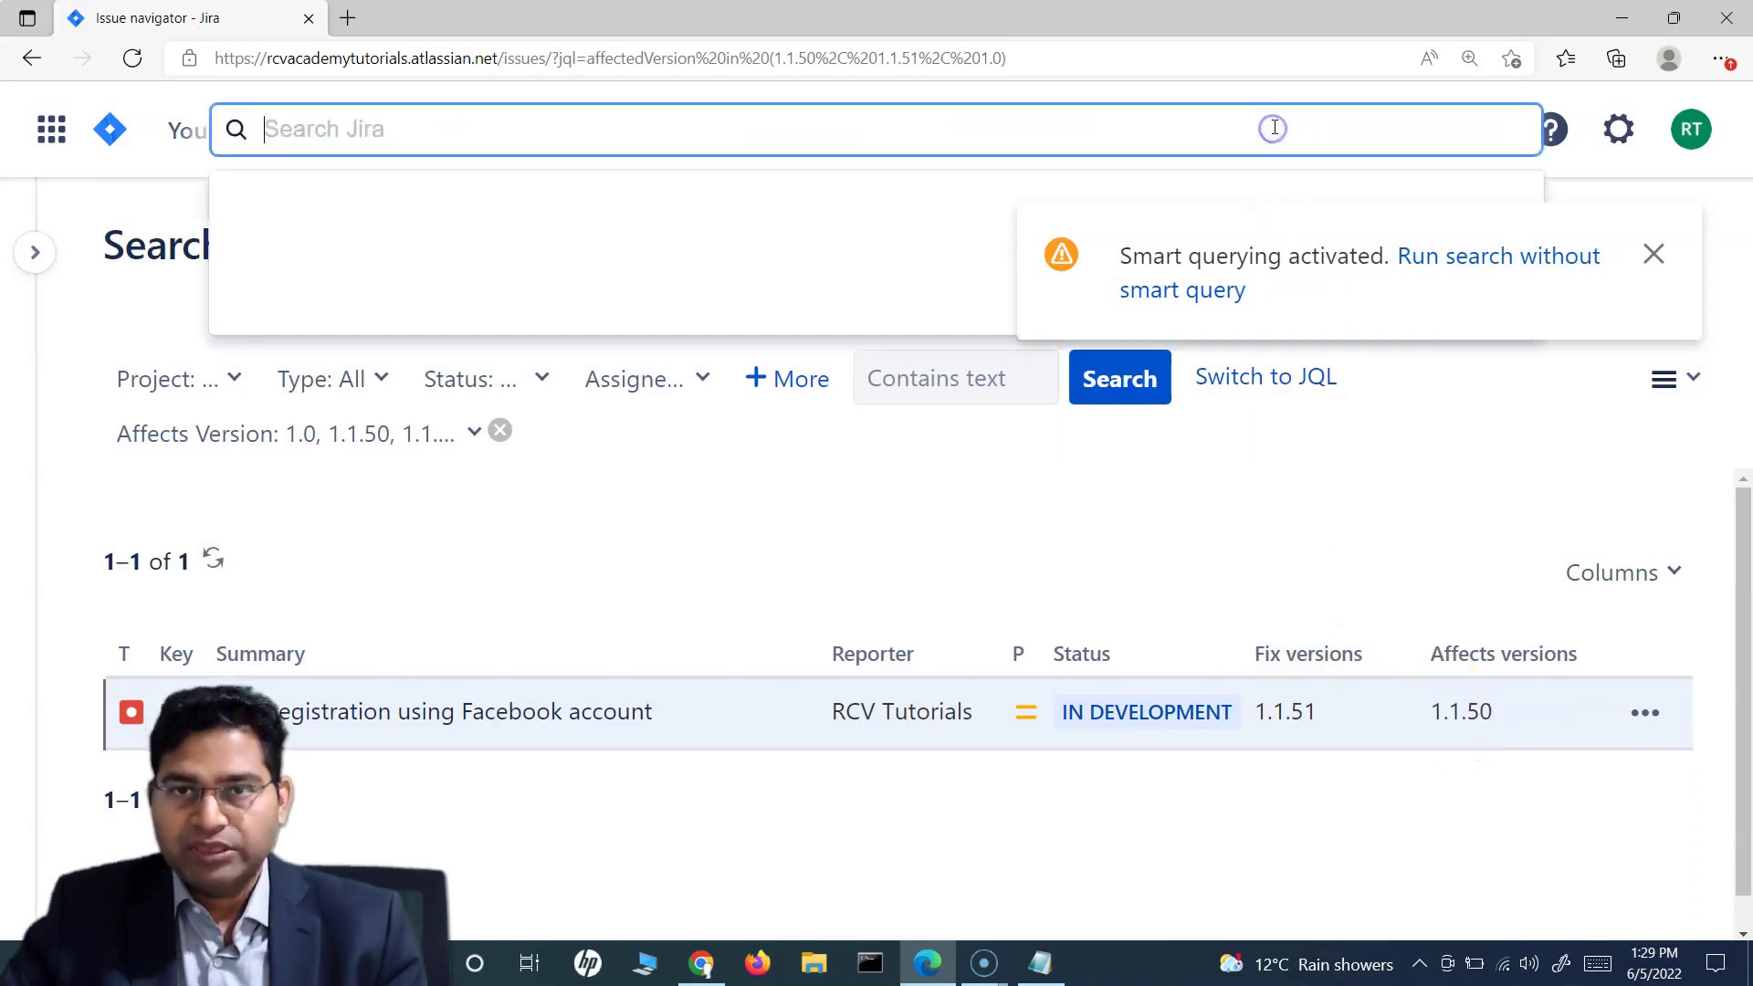
pyautogui.write('v:')
pyautogui.hotkey('ctrl', 'v')
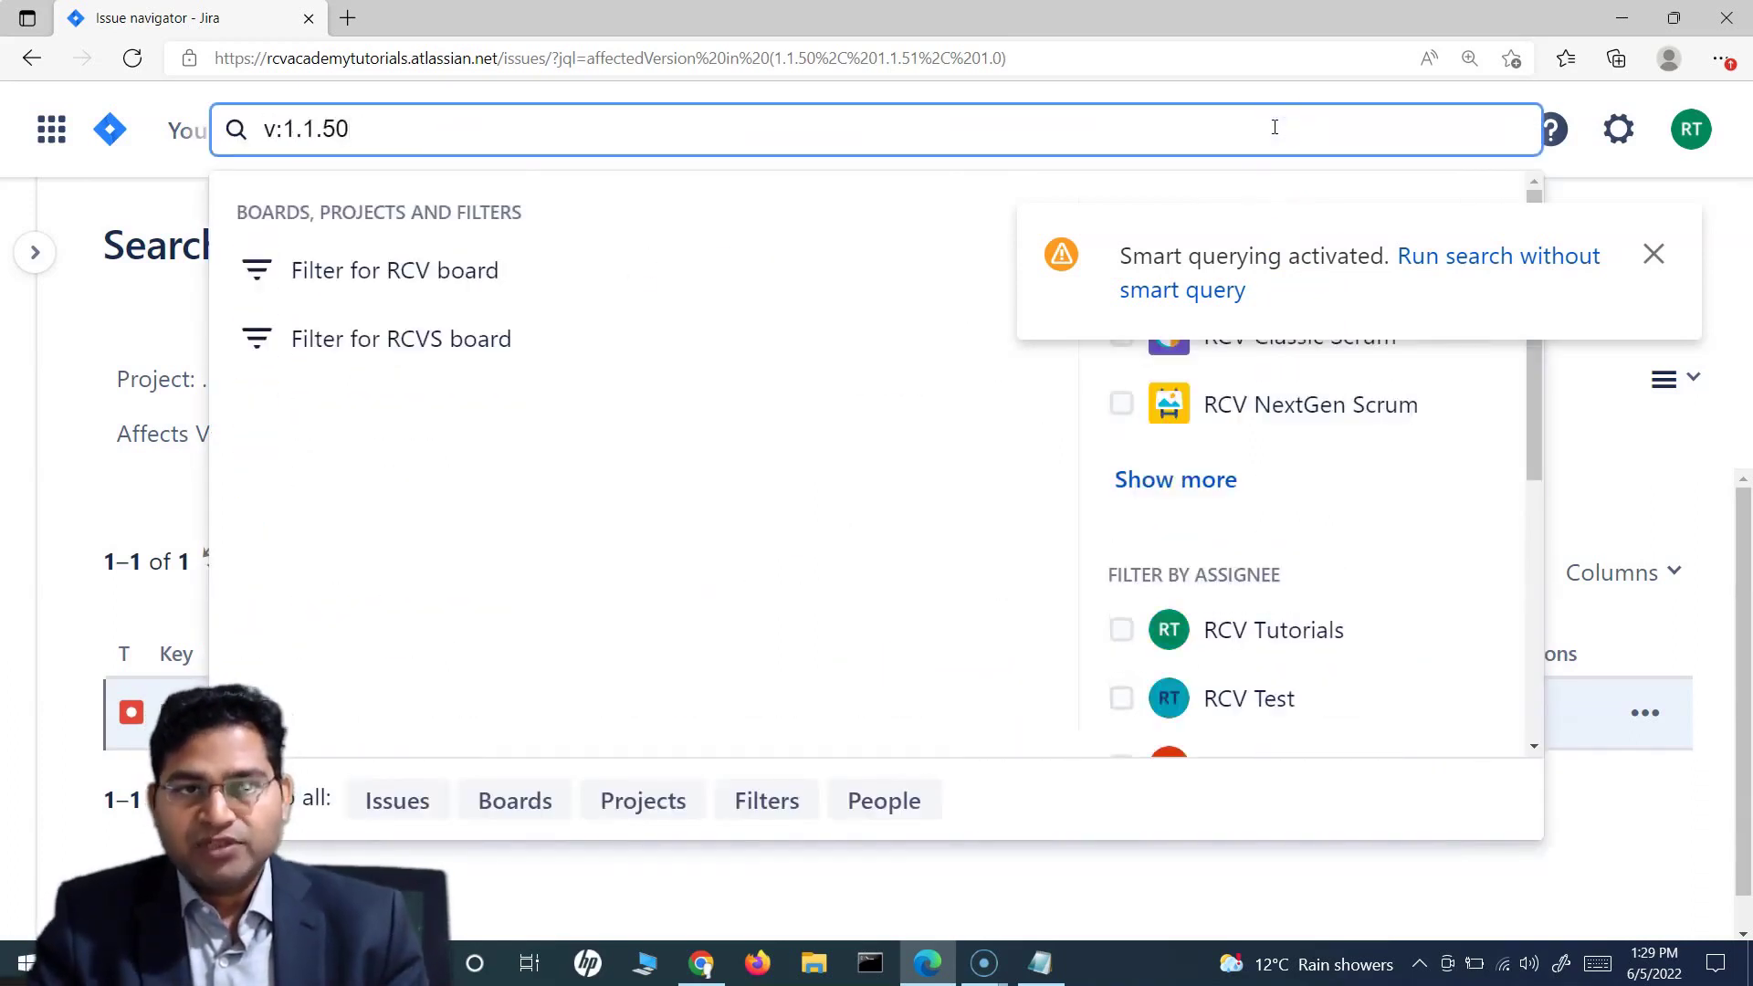
pyautogui.press('Return')
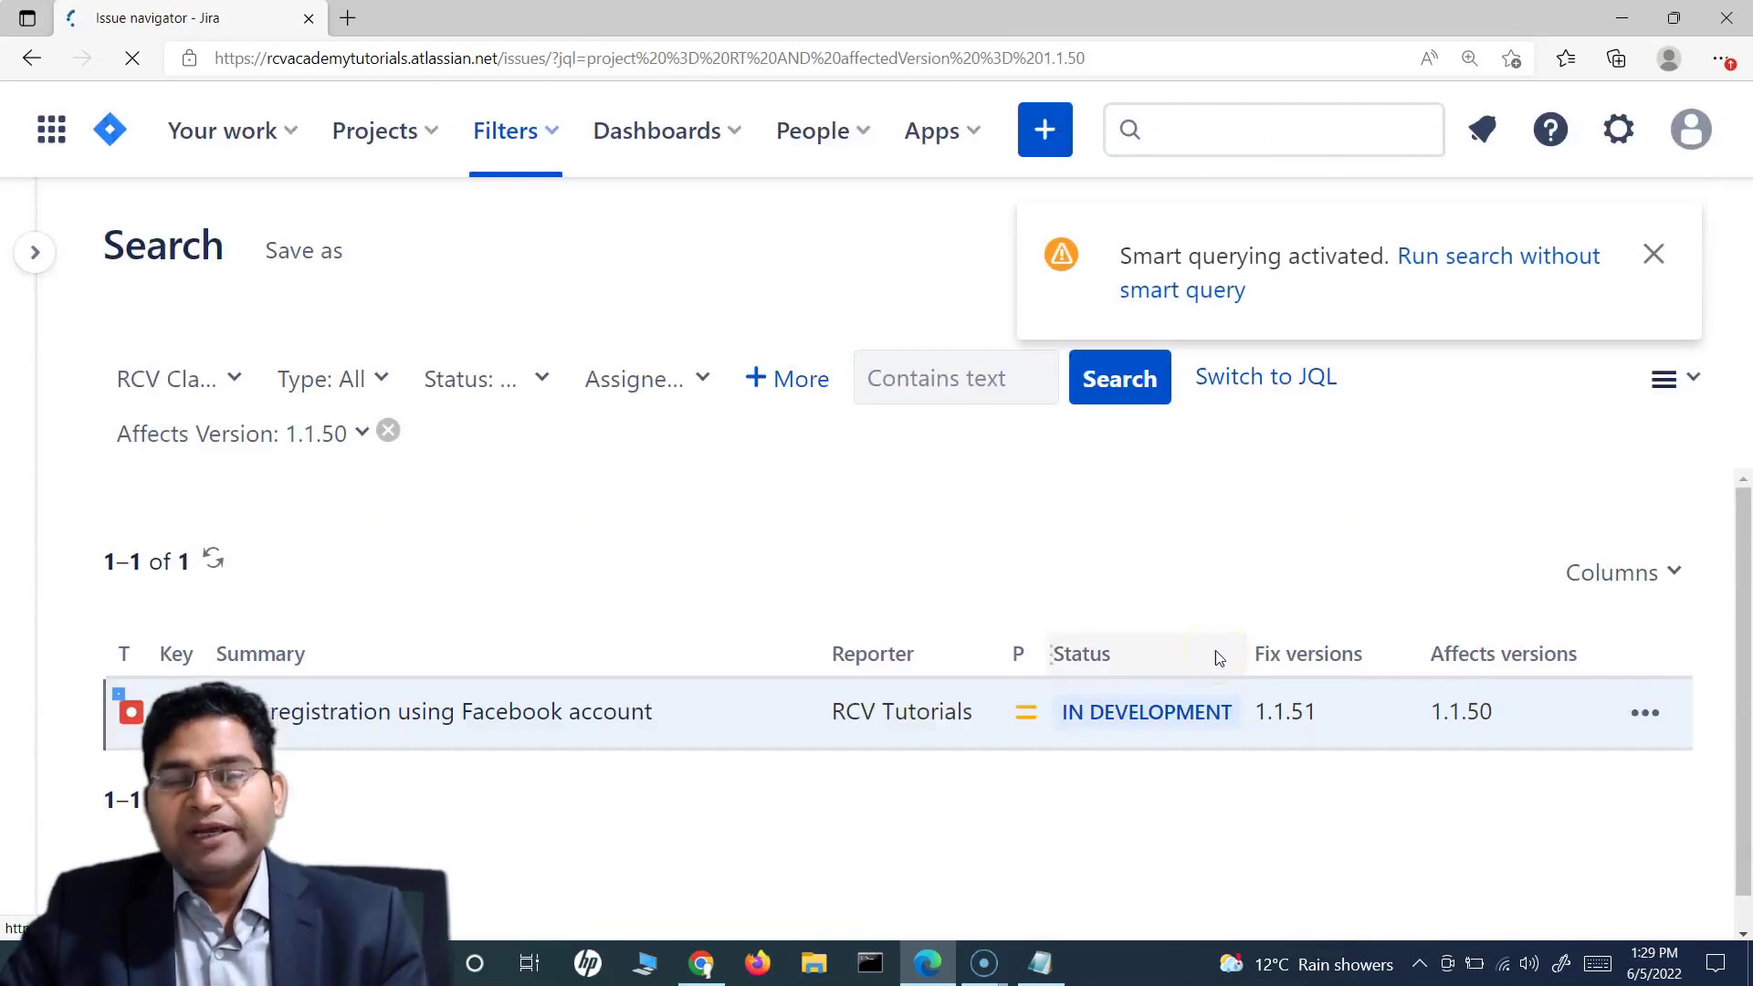
# - Quick-search ff:1.1.50 for fix version 1.1.50, which returns no issues
pyautogui.click(1198, 127)
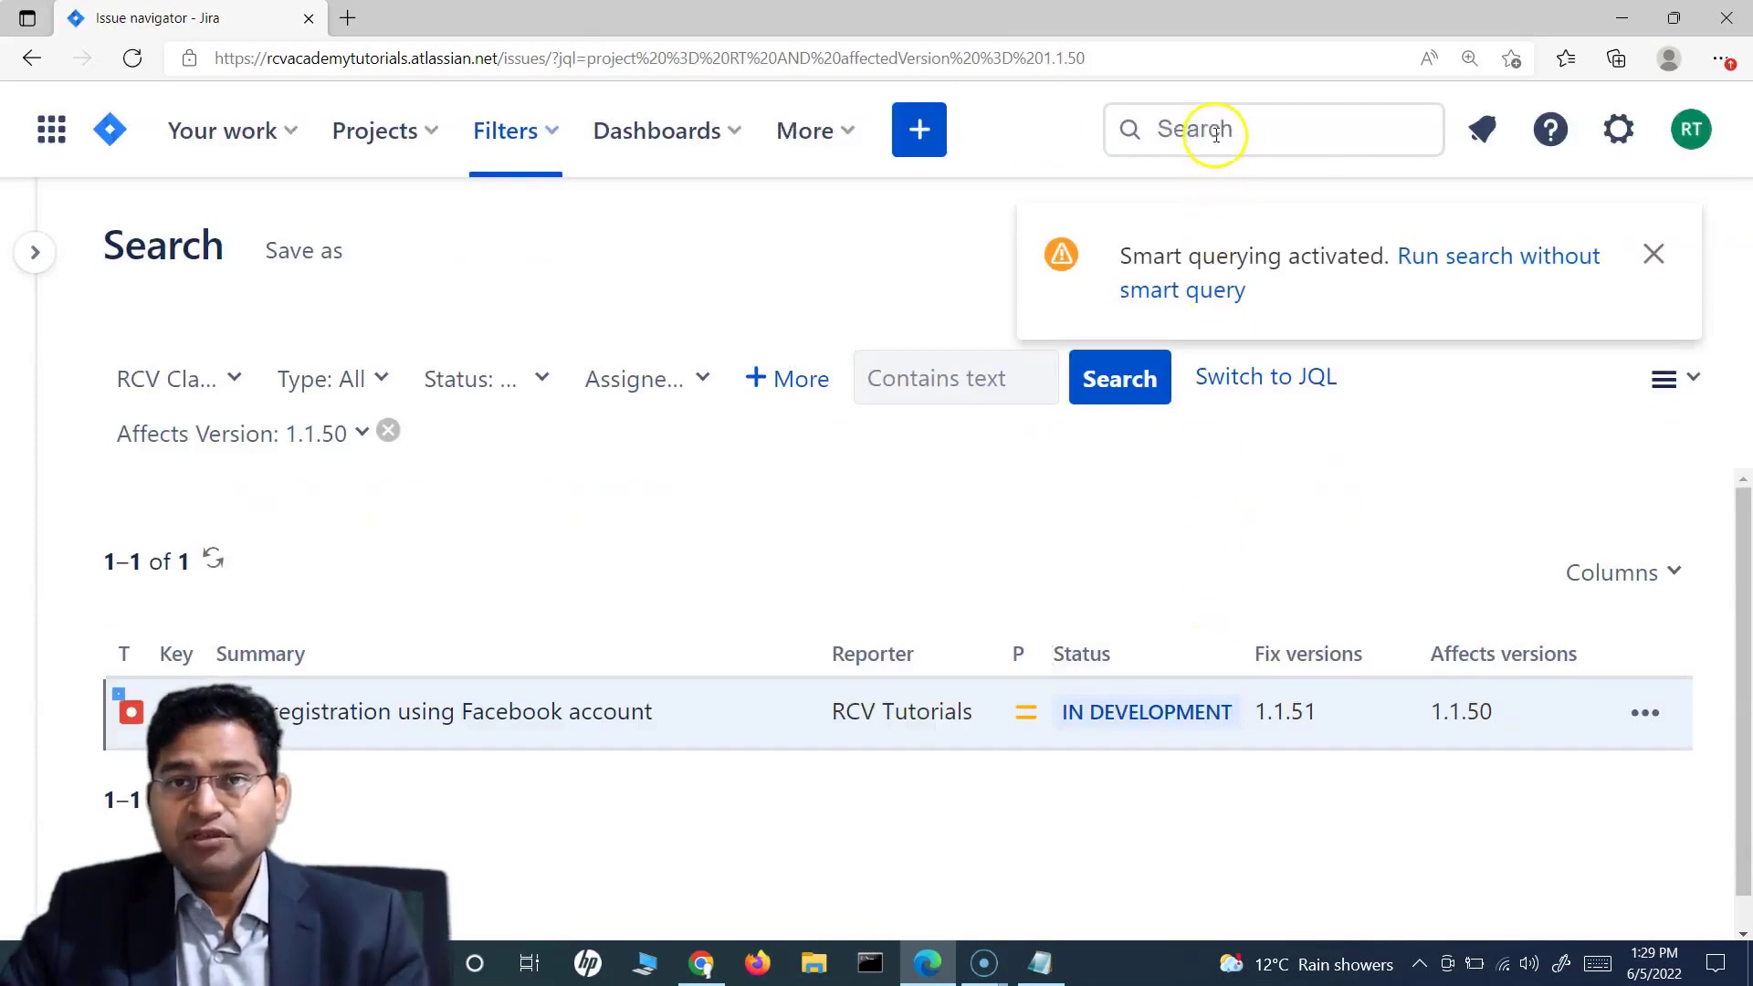
pyautogui.write('ff')
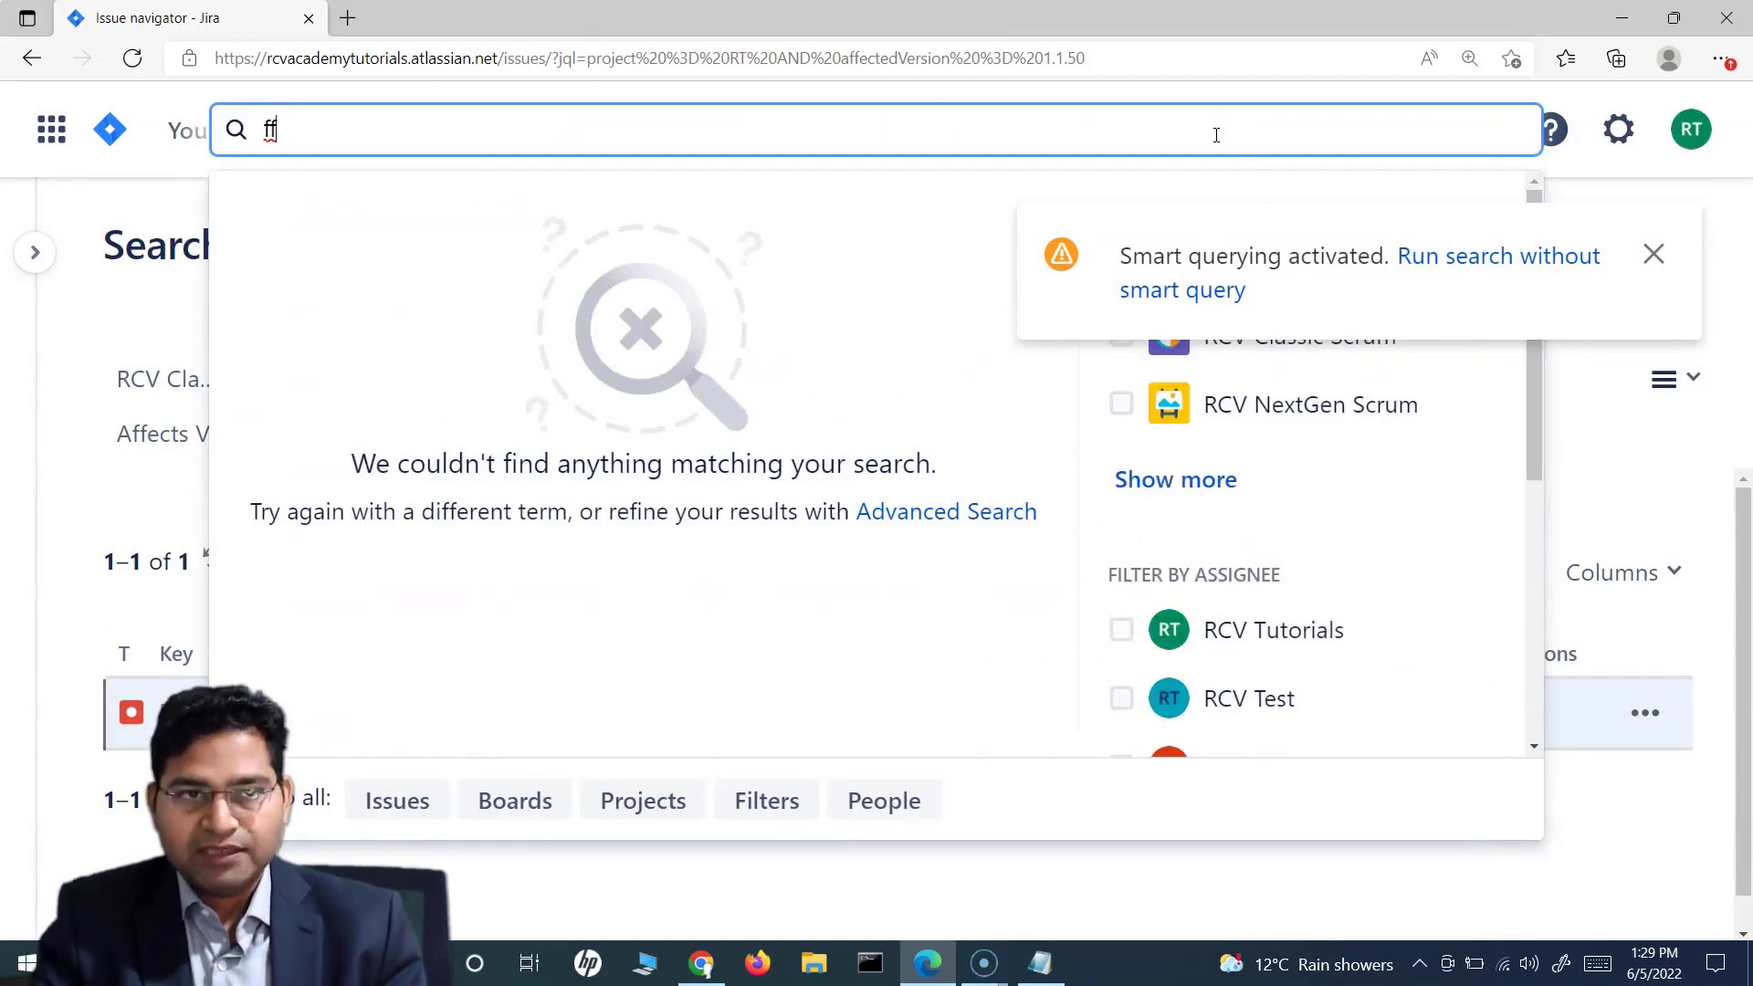
pyautogui.write(':1.1.50')
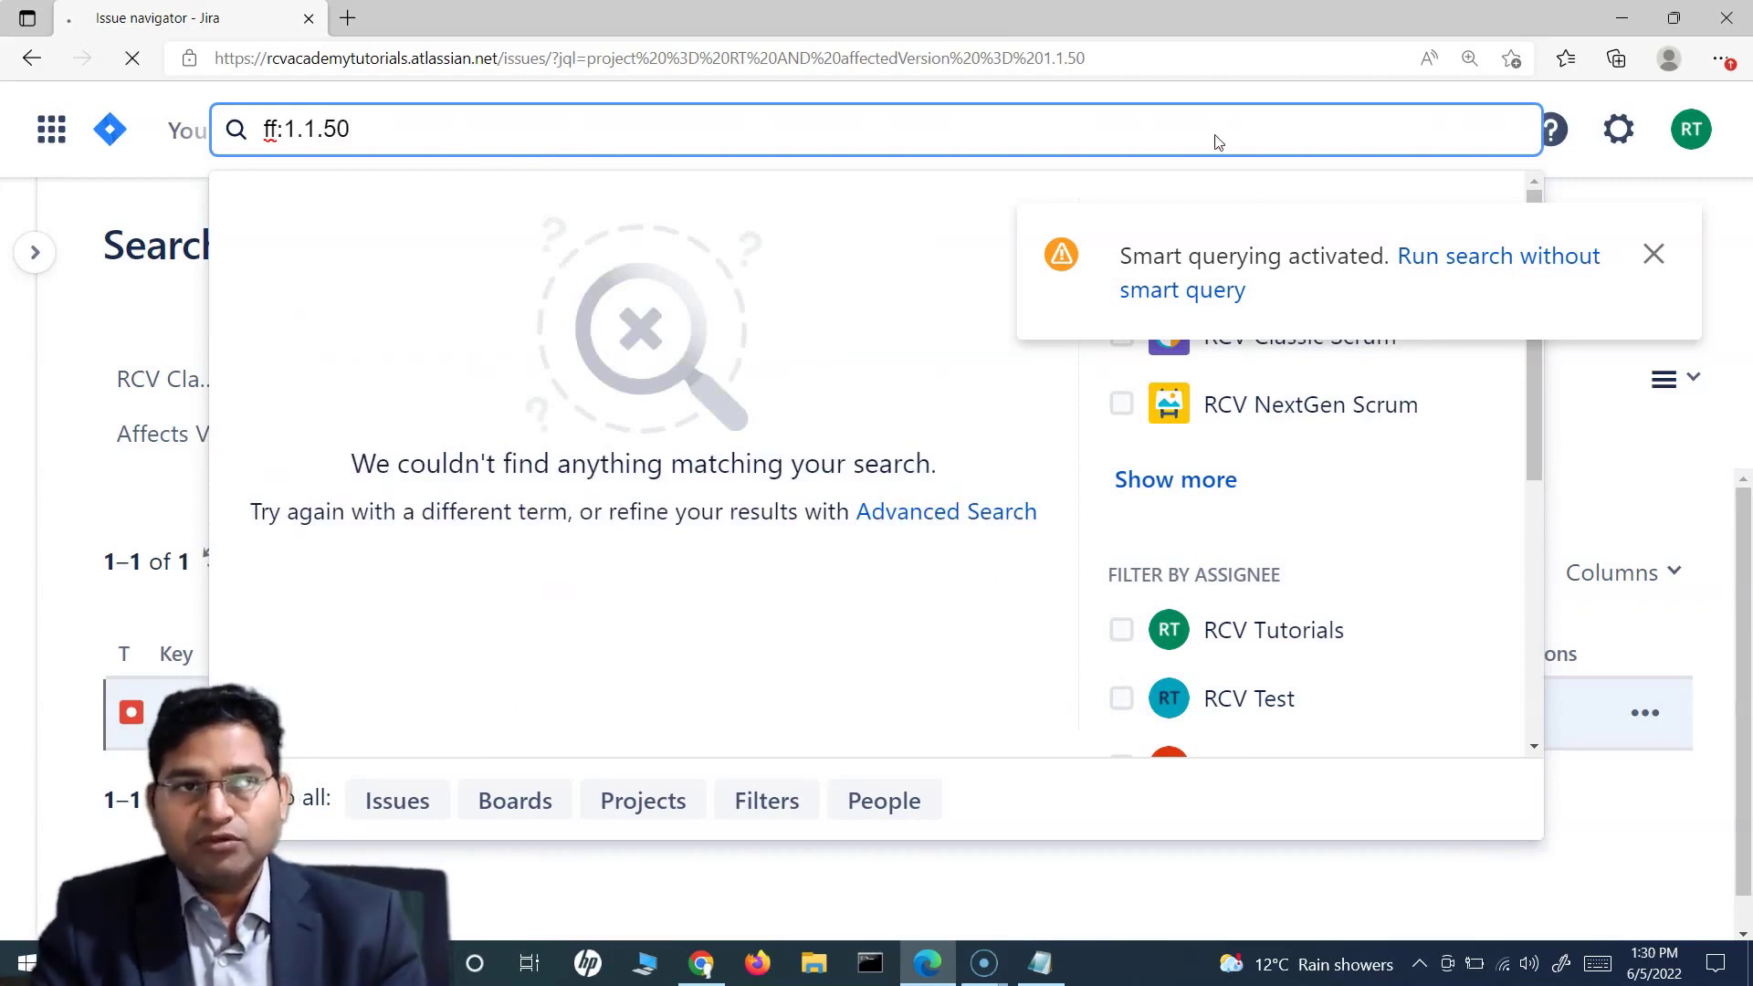
pyautogui.press('Escape')
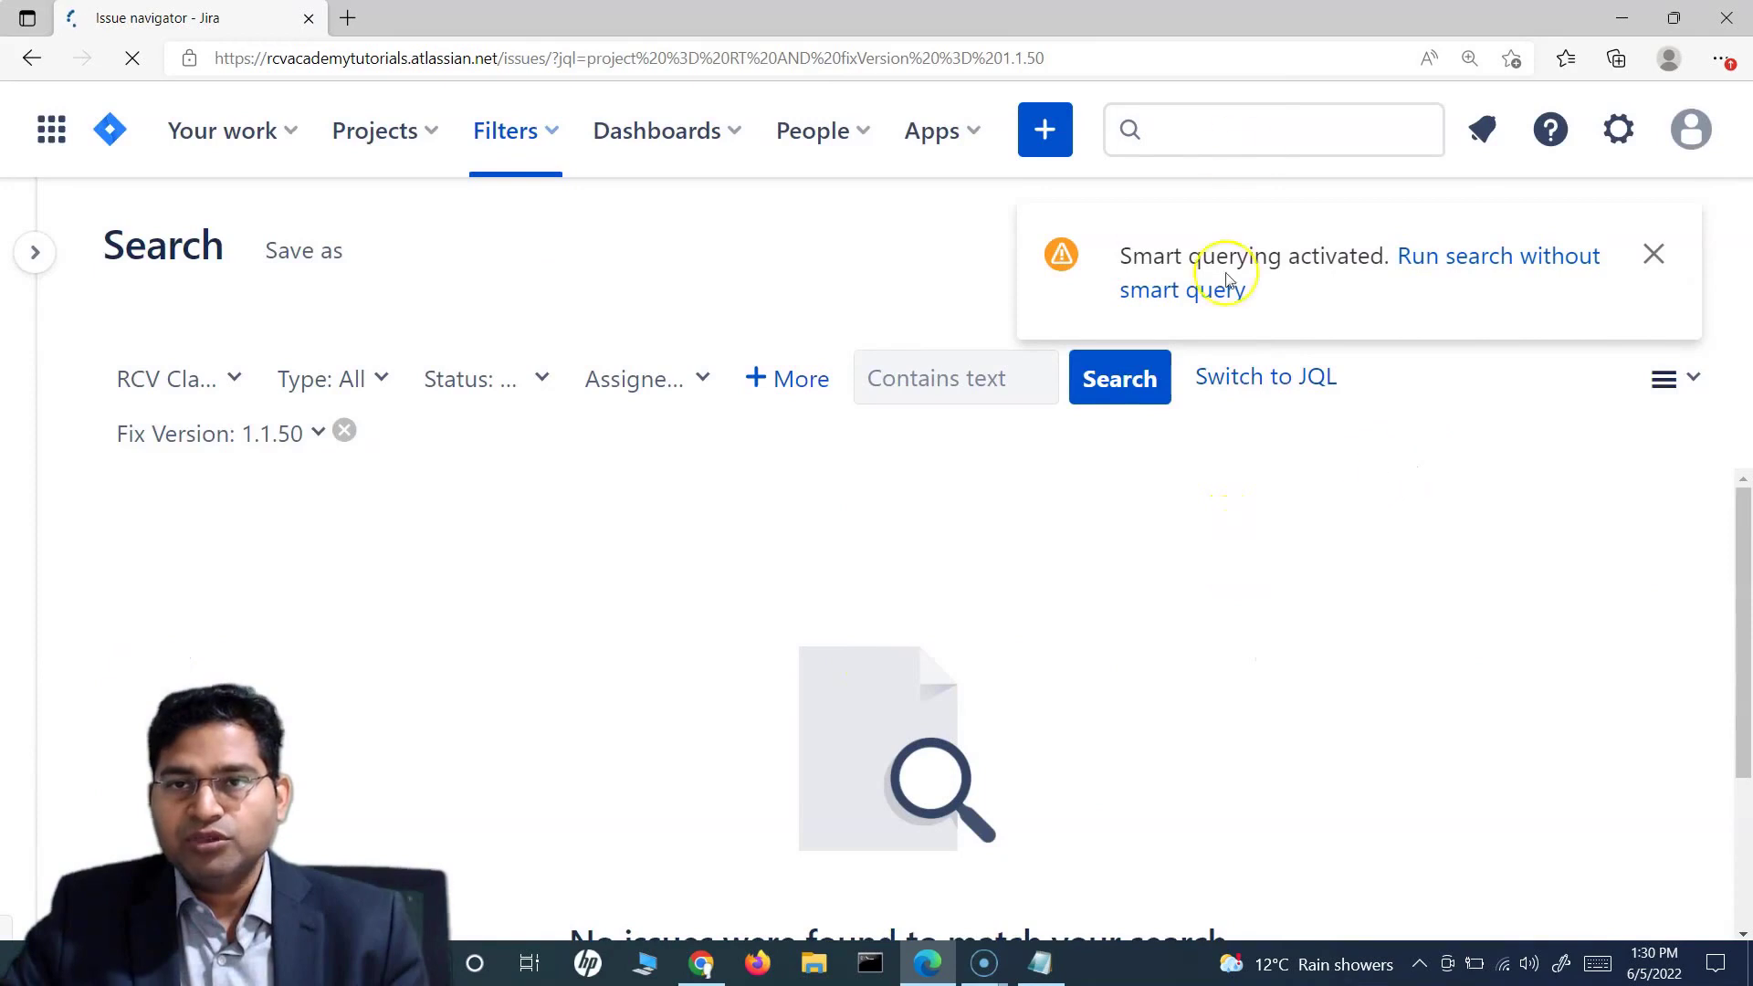
# - Quick-search ff:1.1.51 to list the two issues fixed in version 1.1.51
pyautogui.click(1200, 126)
pyautogui.write('ff:')
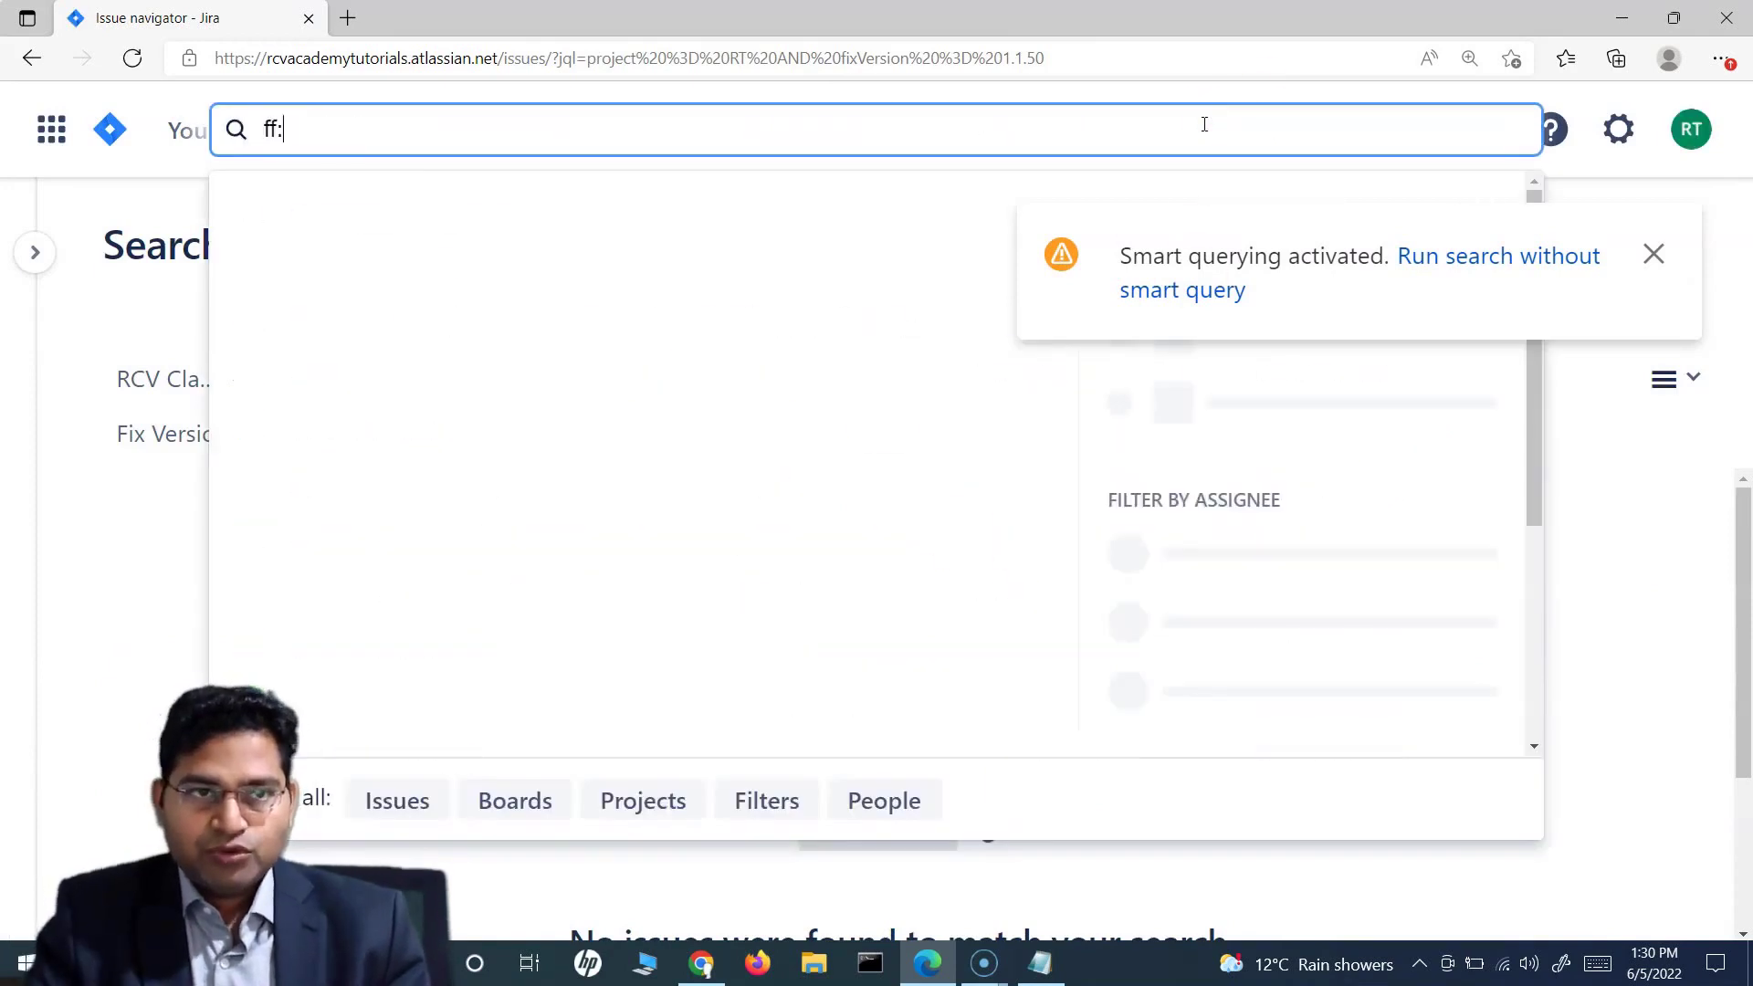
pyautogui.write('1.1.51')
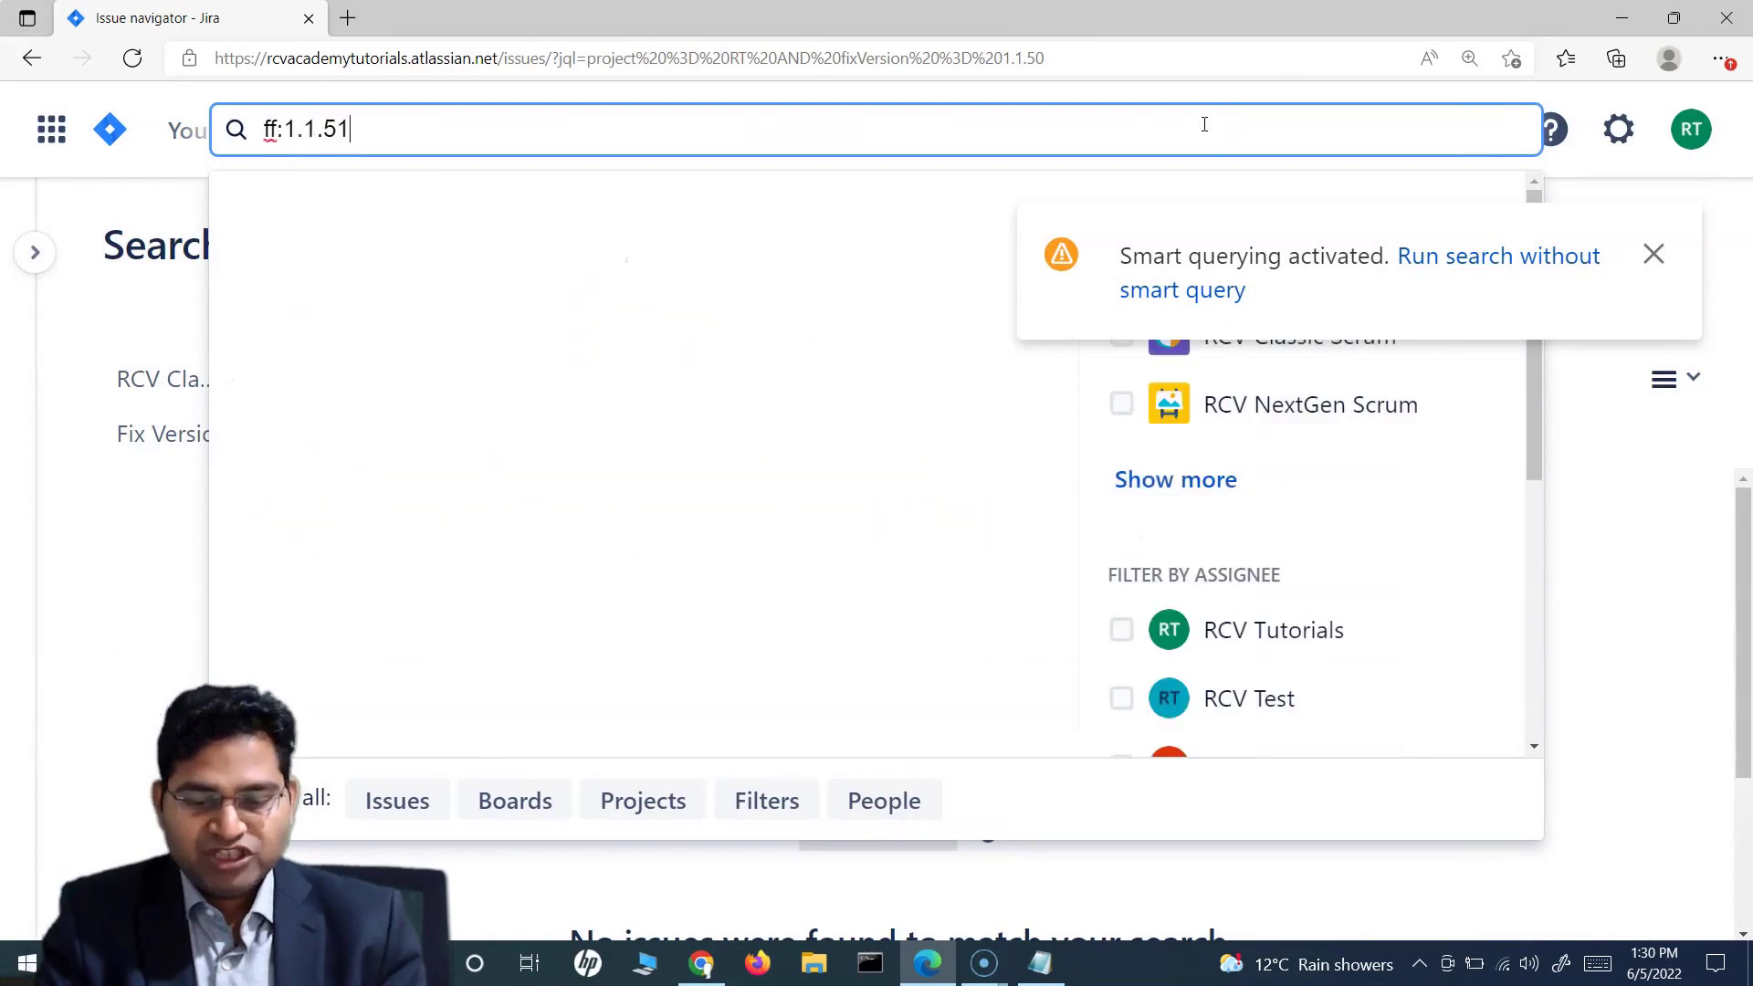
pyautogui.press('Return')
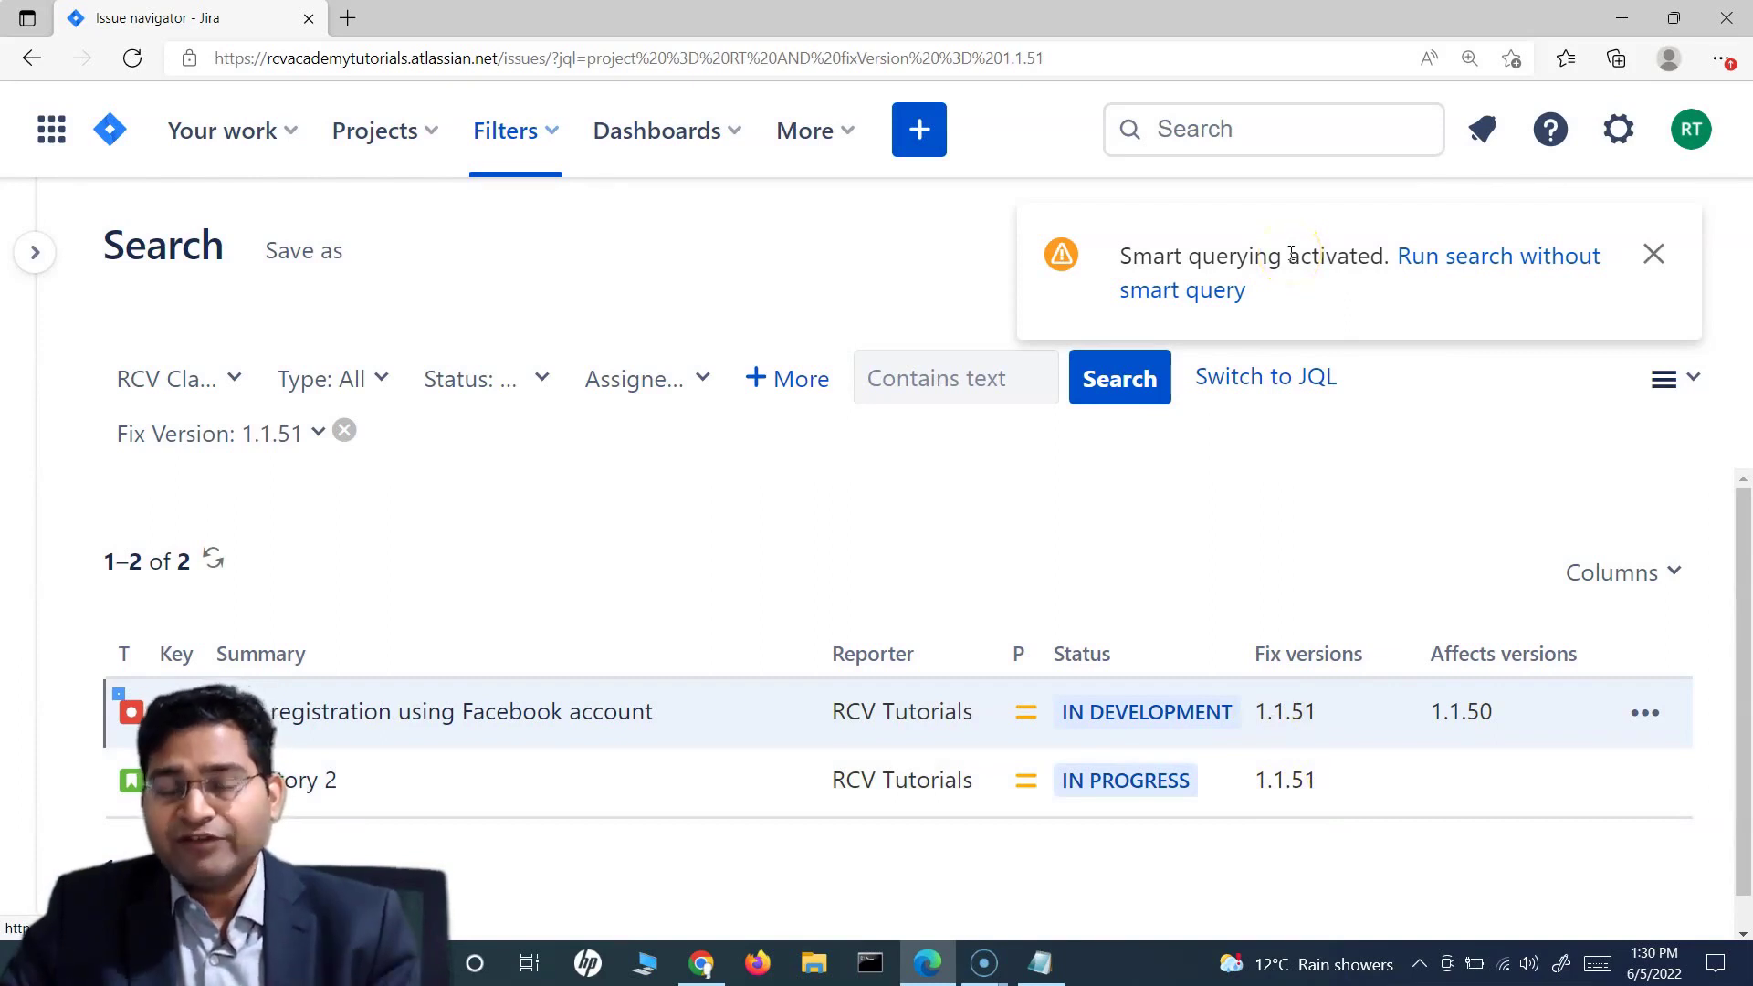
# - Quick-search v:Ve to list the two SSPA issues affected in Version 1.0
pyautogui.click(1283, 134)
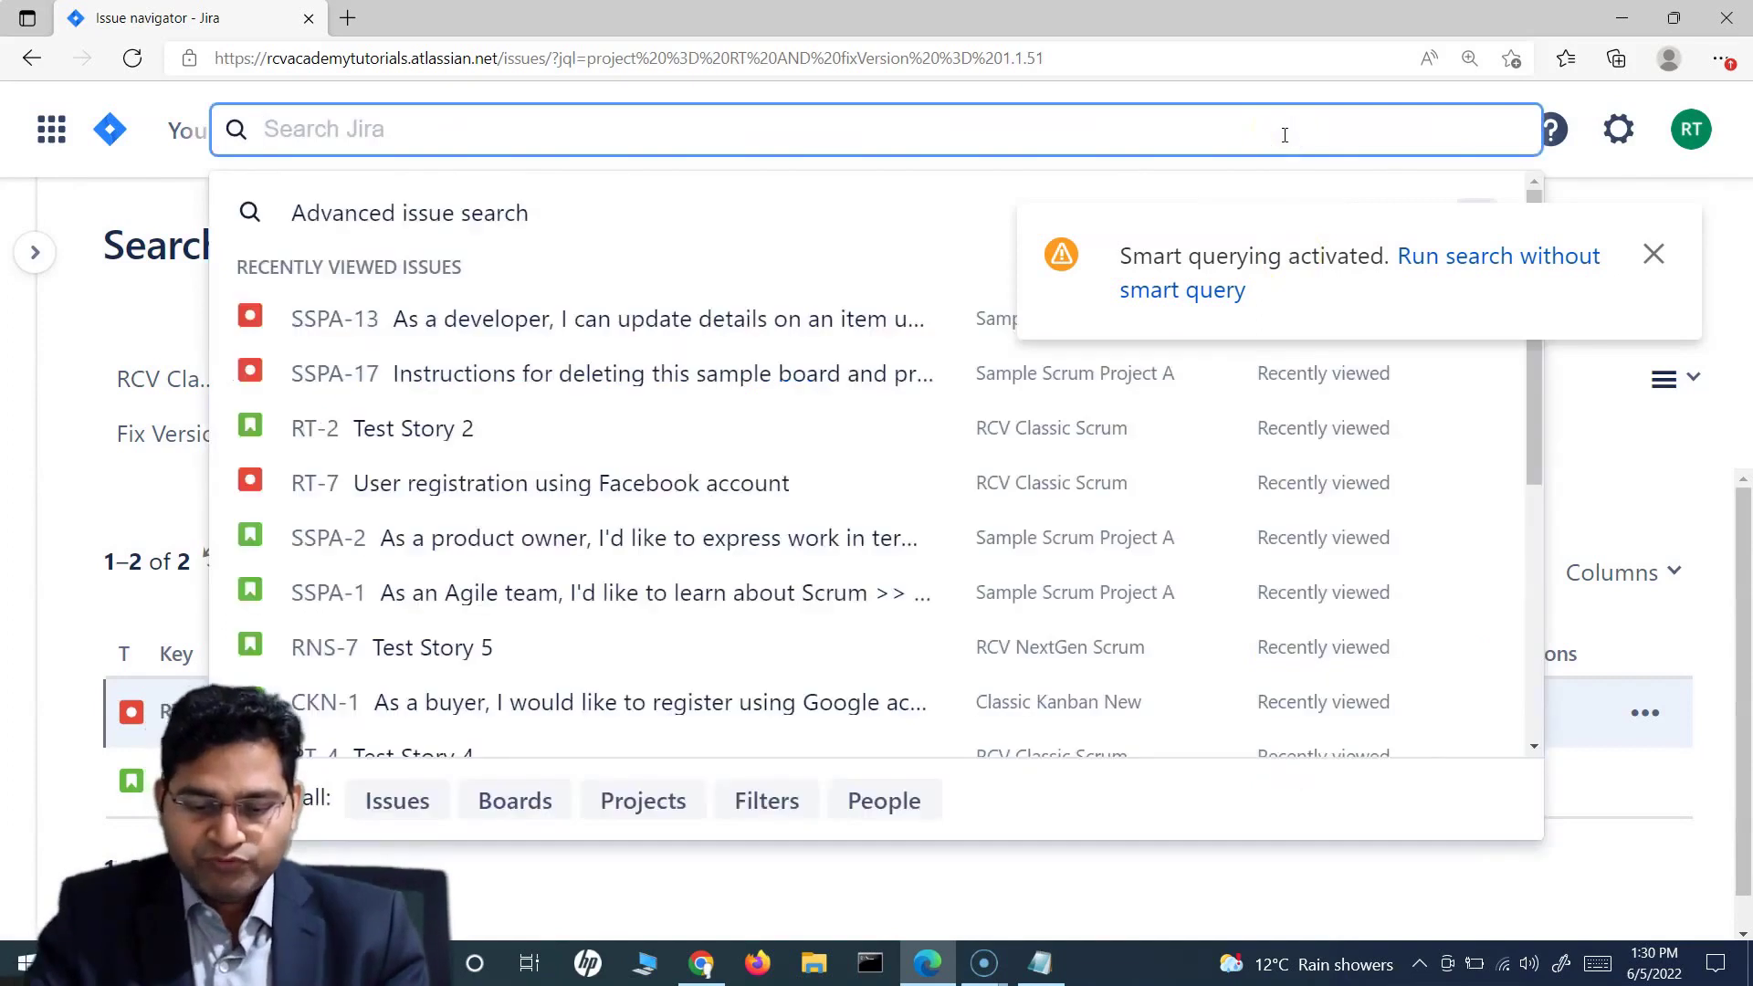
pyautogui.write('v:')
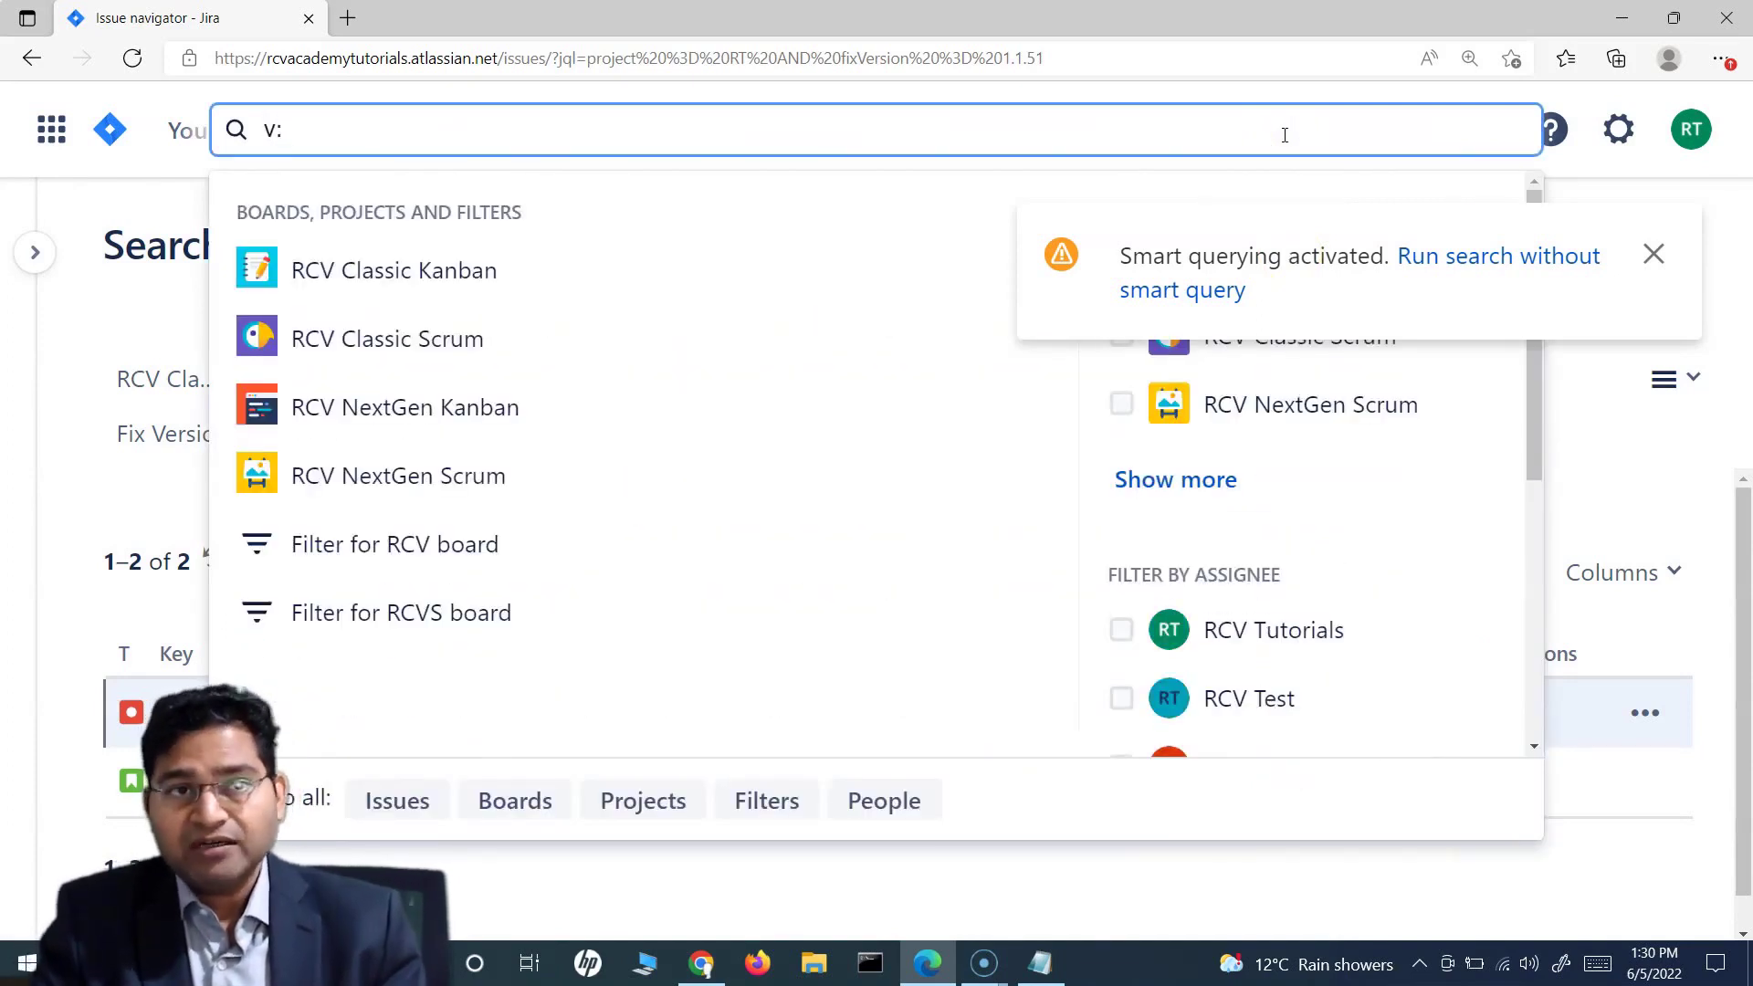
pyautogui.write('Version')
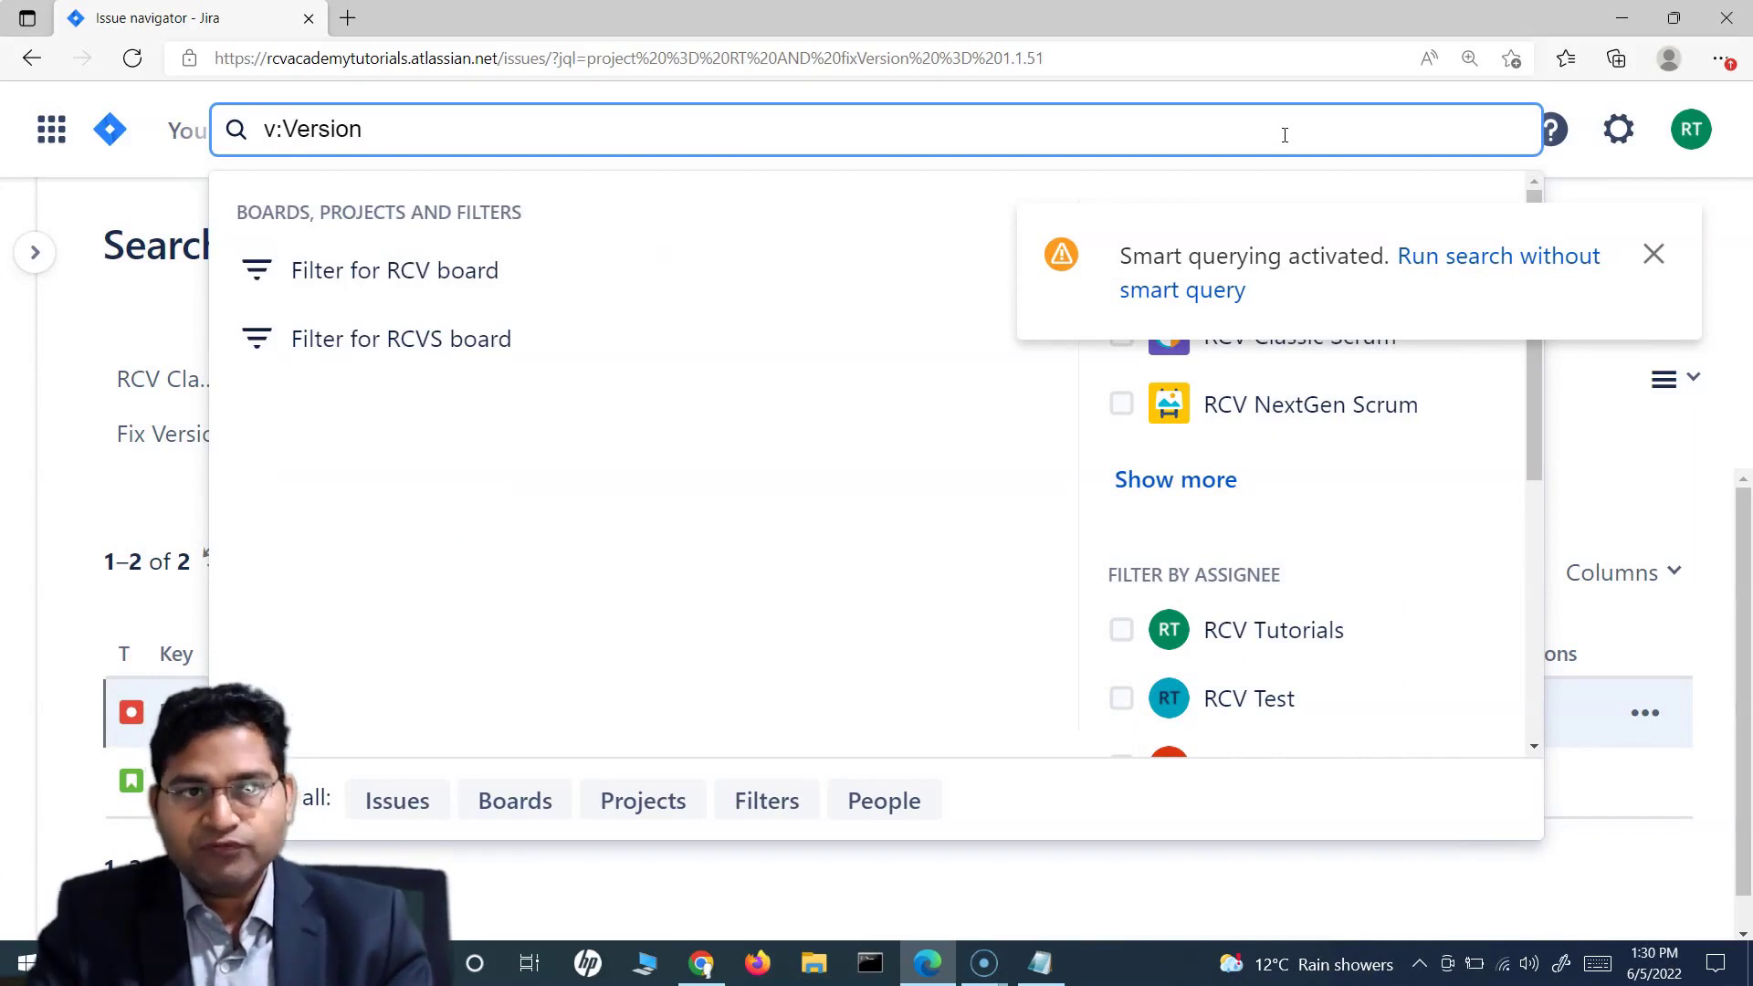
pyautogui.press('Return')
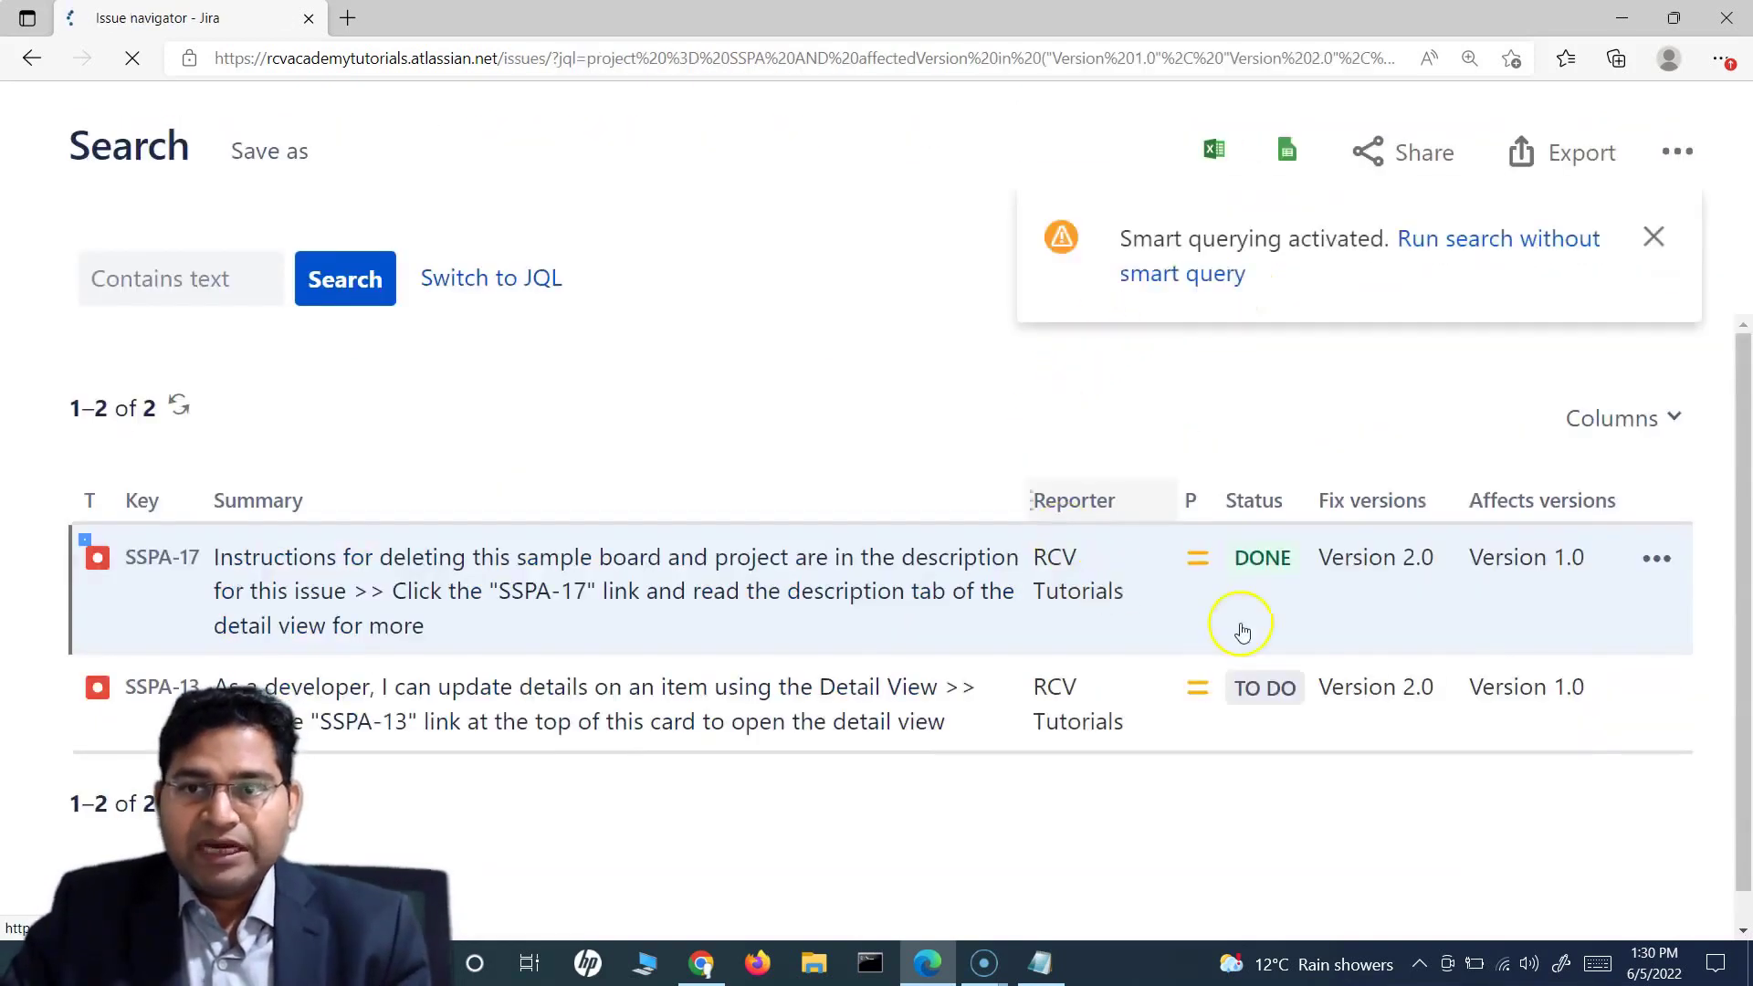
pyautogui.scroll(-1, 1324, 589)
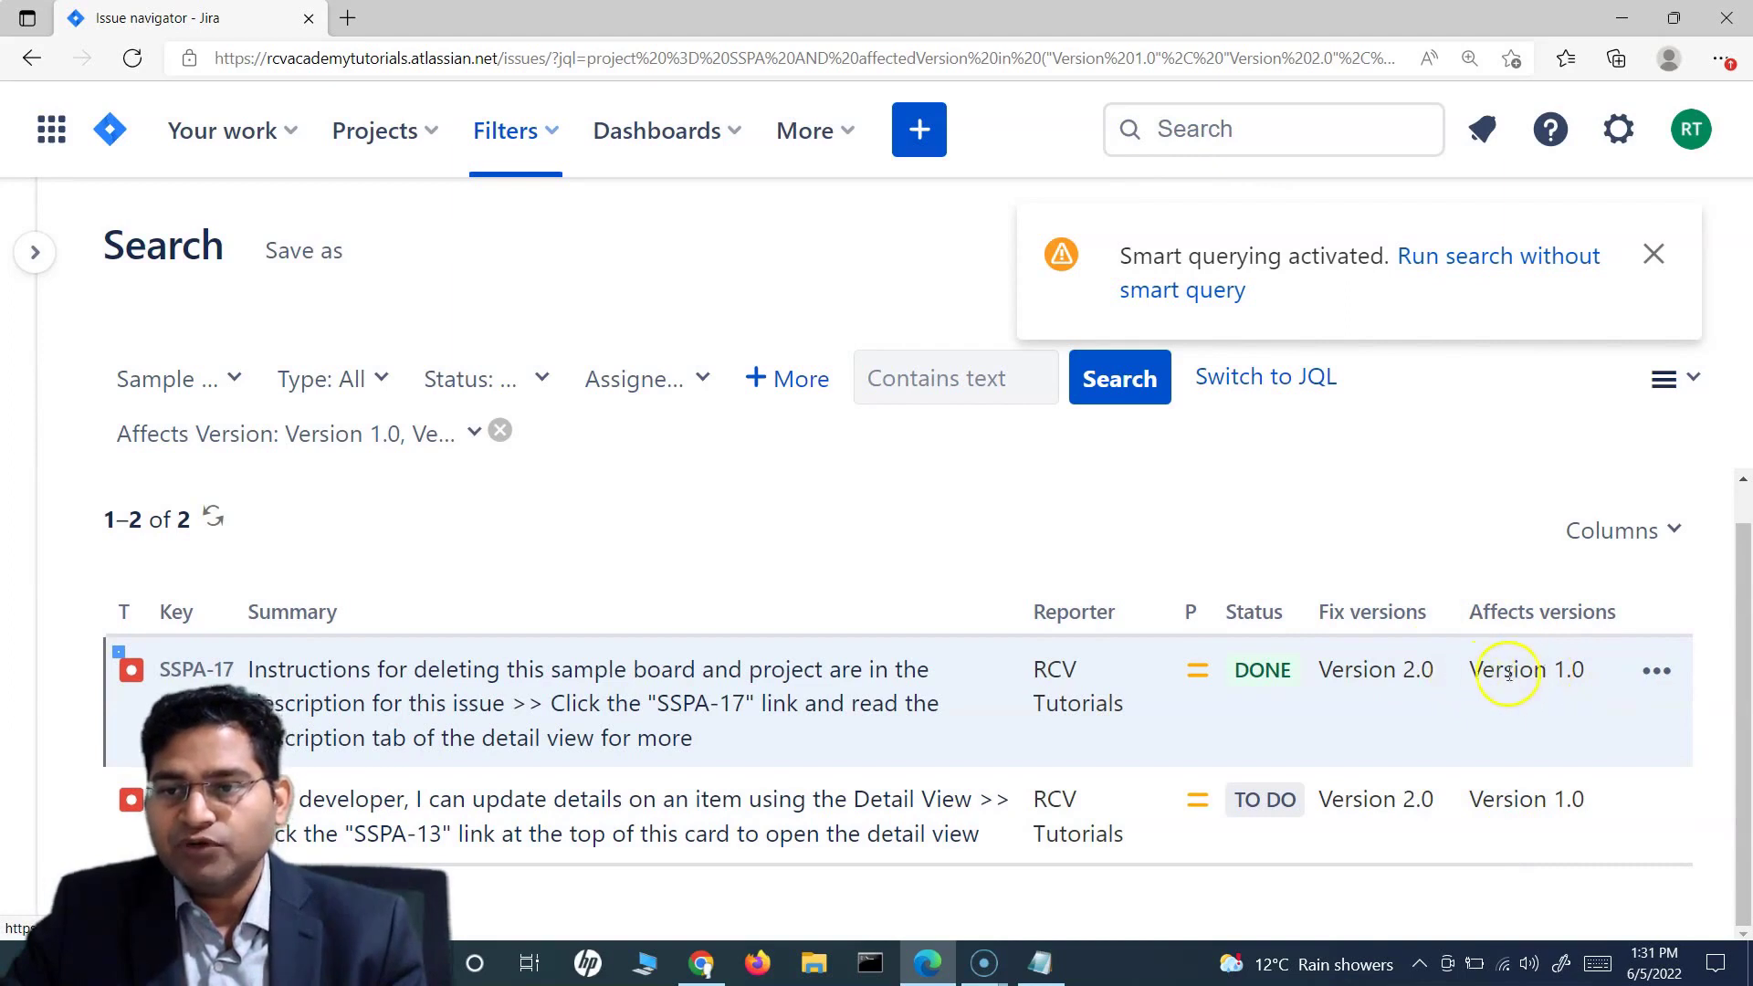
# - Quick-search v:Version 1.0, which adds a 1.0 text term and finds no issues
pyautogui.click(1228, 132)
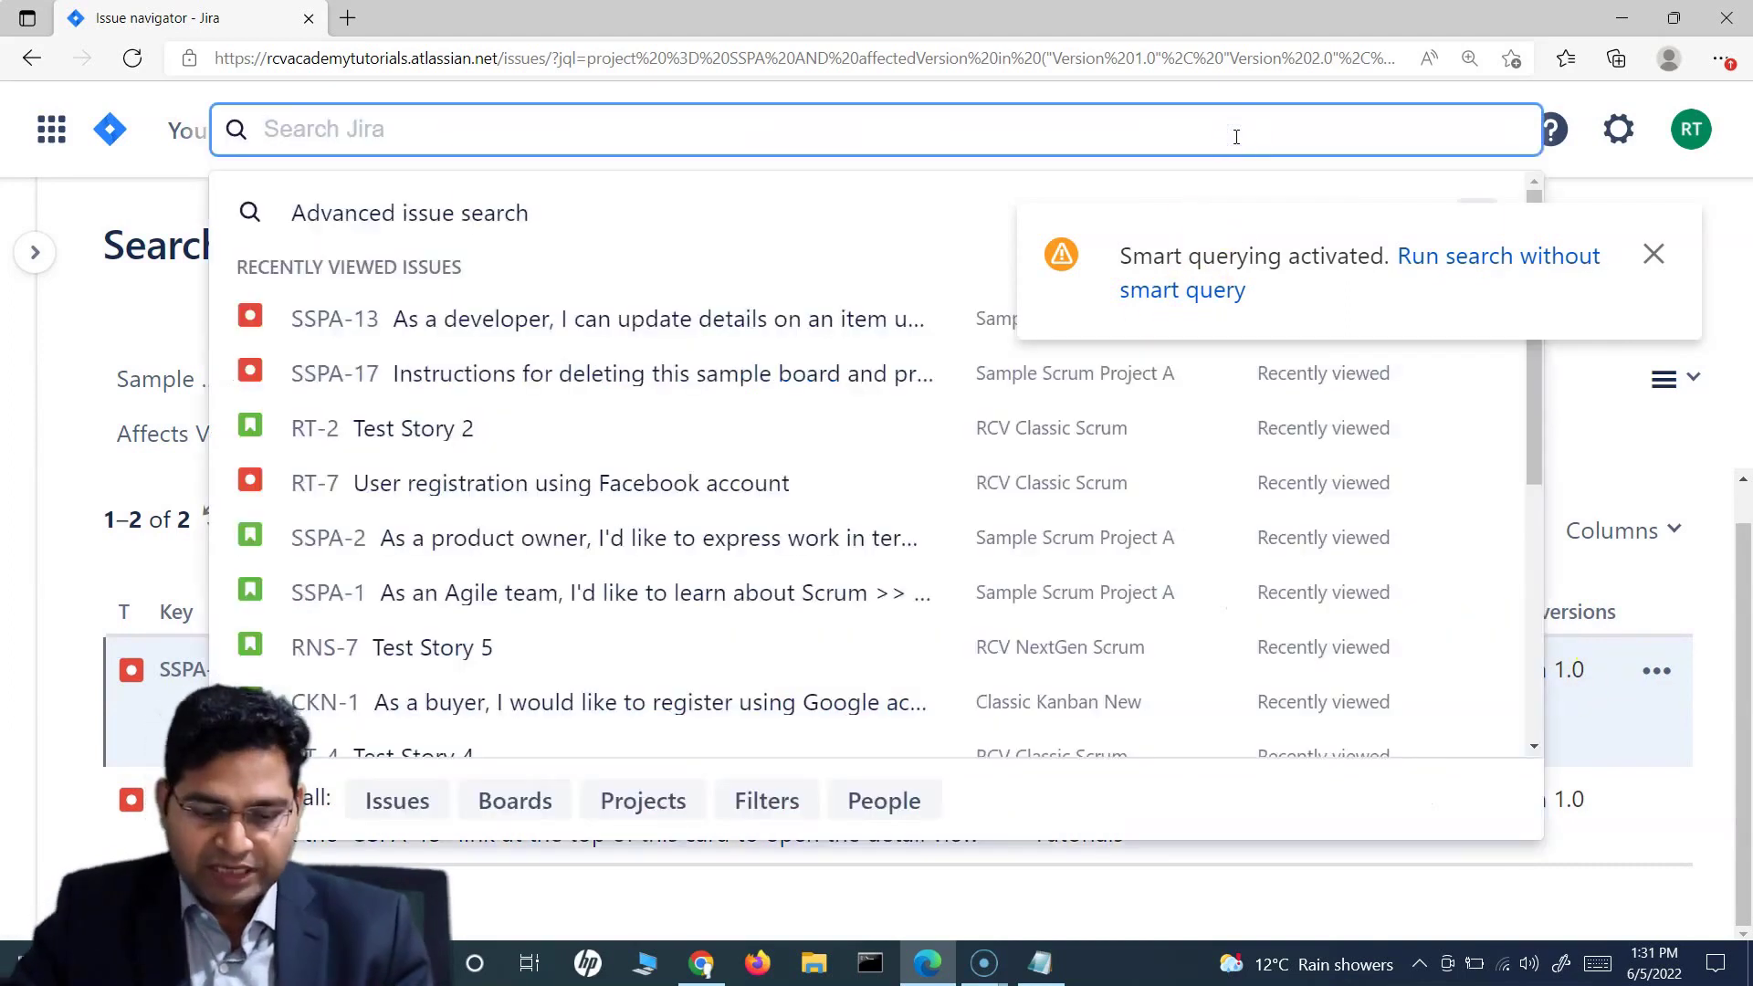
pyautogui.write('v:')
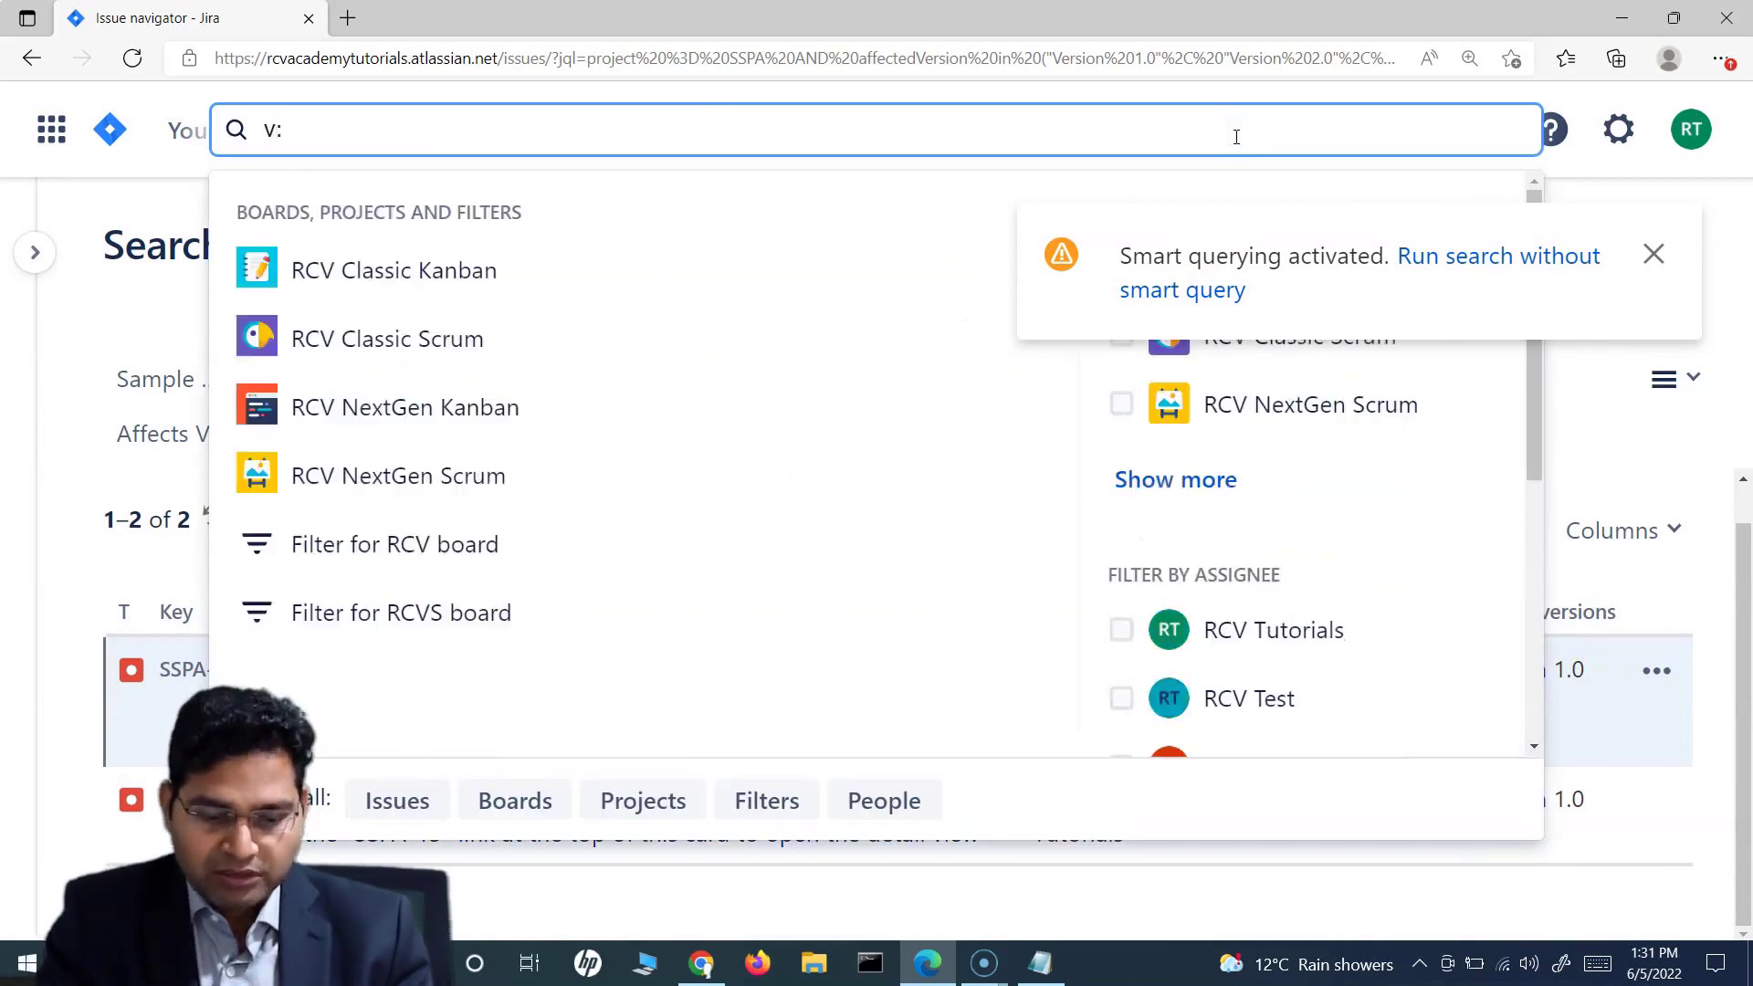
pyautogui.write('Version ')
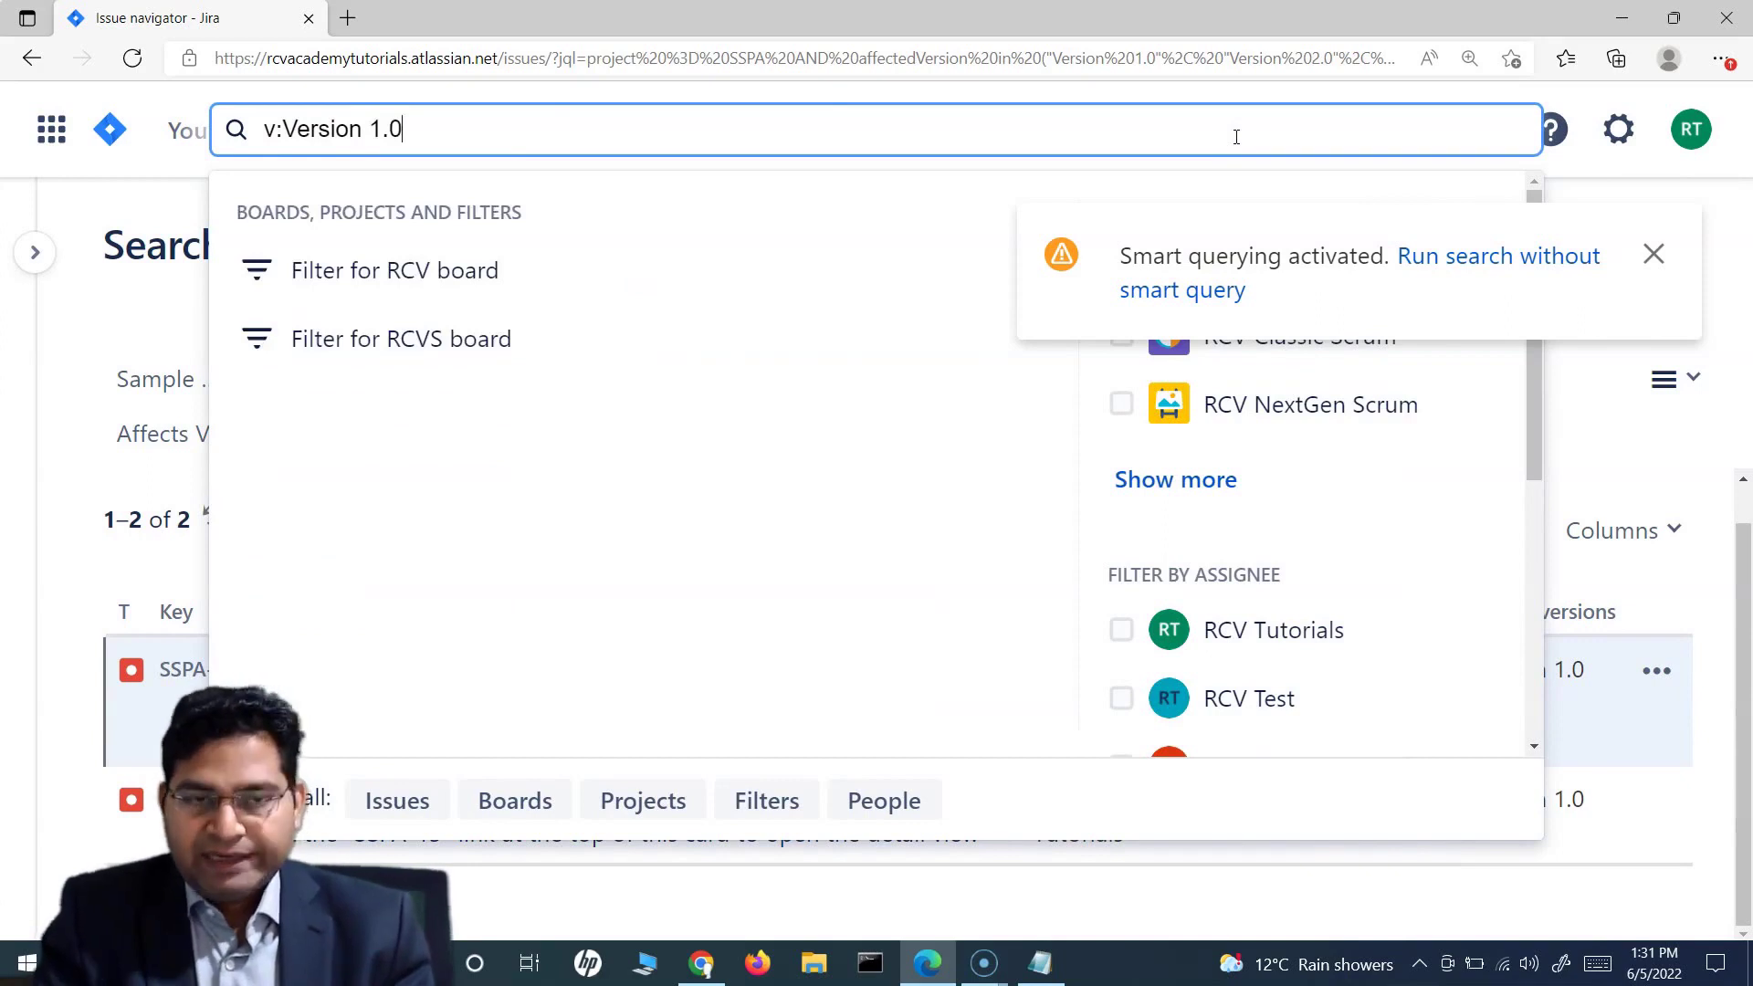
pyautogui.write('1.0')
pyautogui.press('Return')
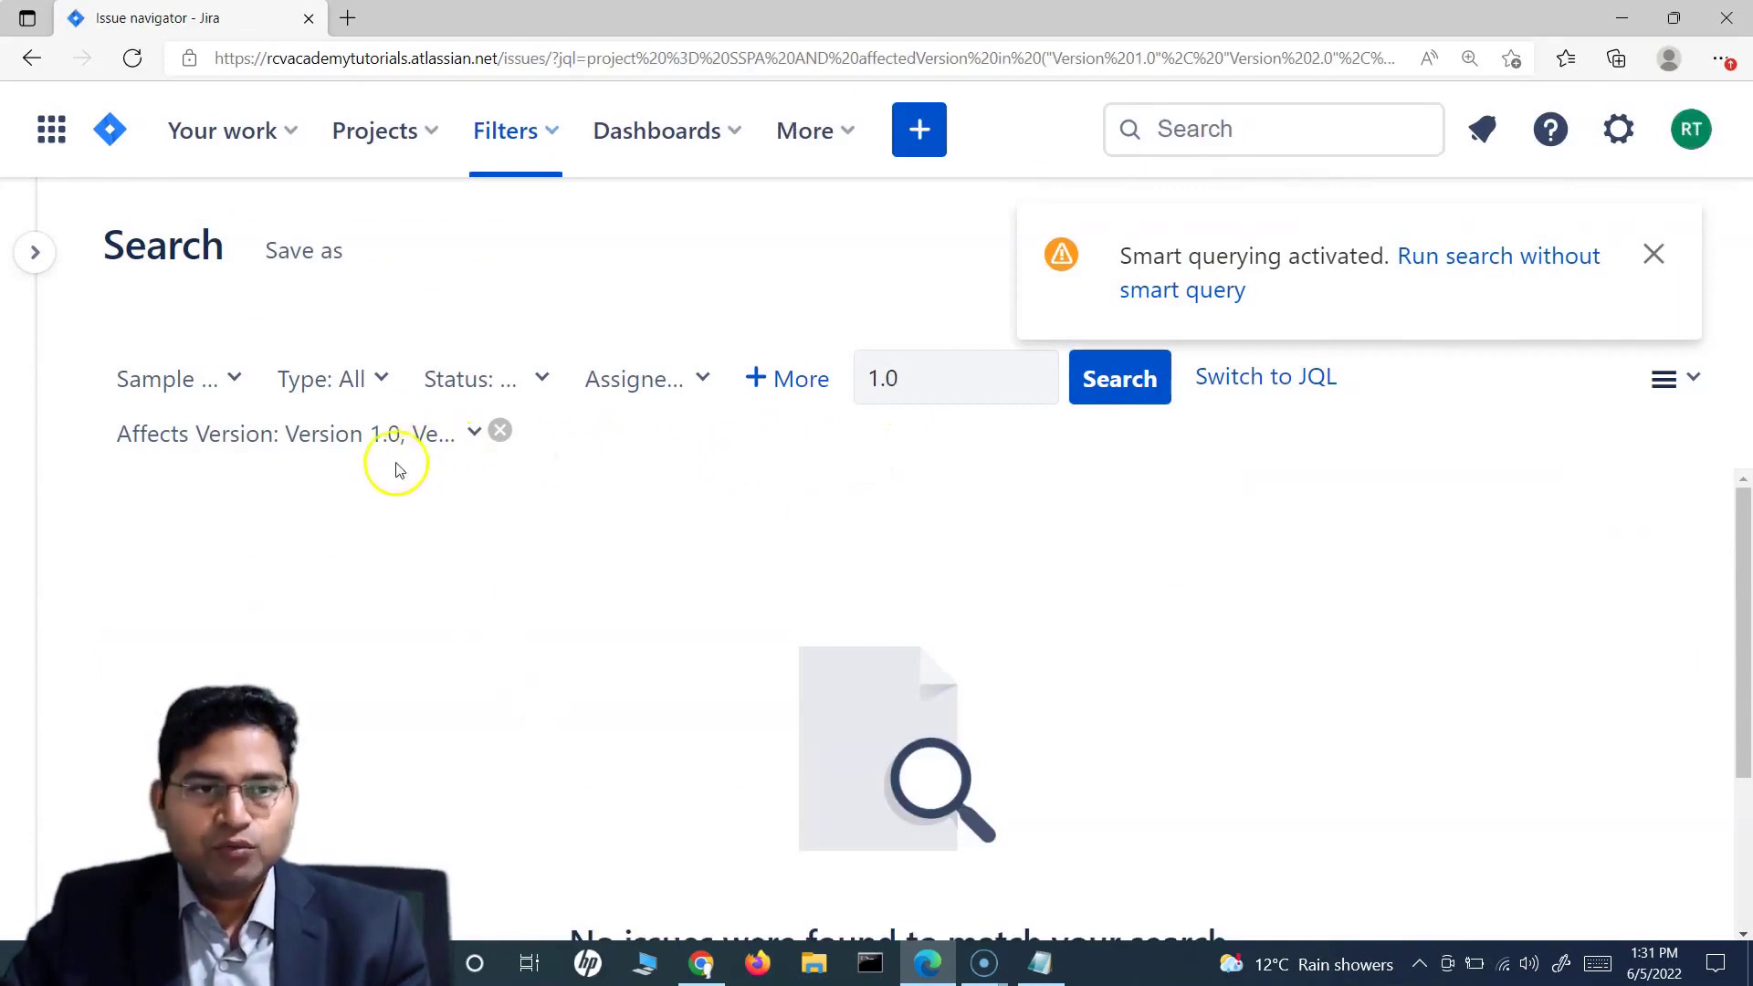
# - Quick-search v:Version*1.* to list SSPA-17 and SSPA-13, affected in Version 1.0
pyautogui.click(1213, 131)
pyautogui.write('v:')
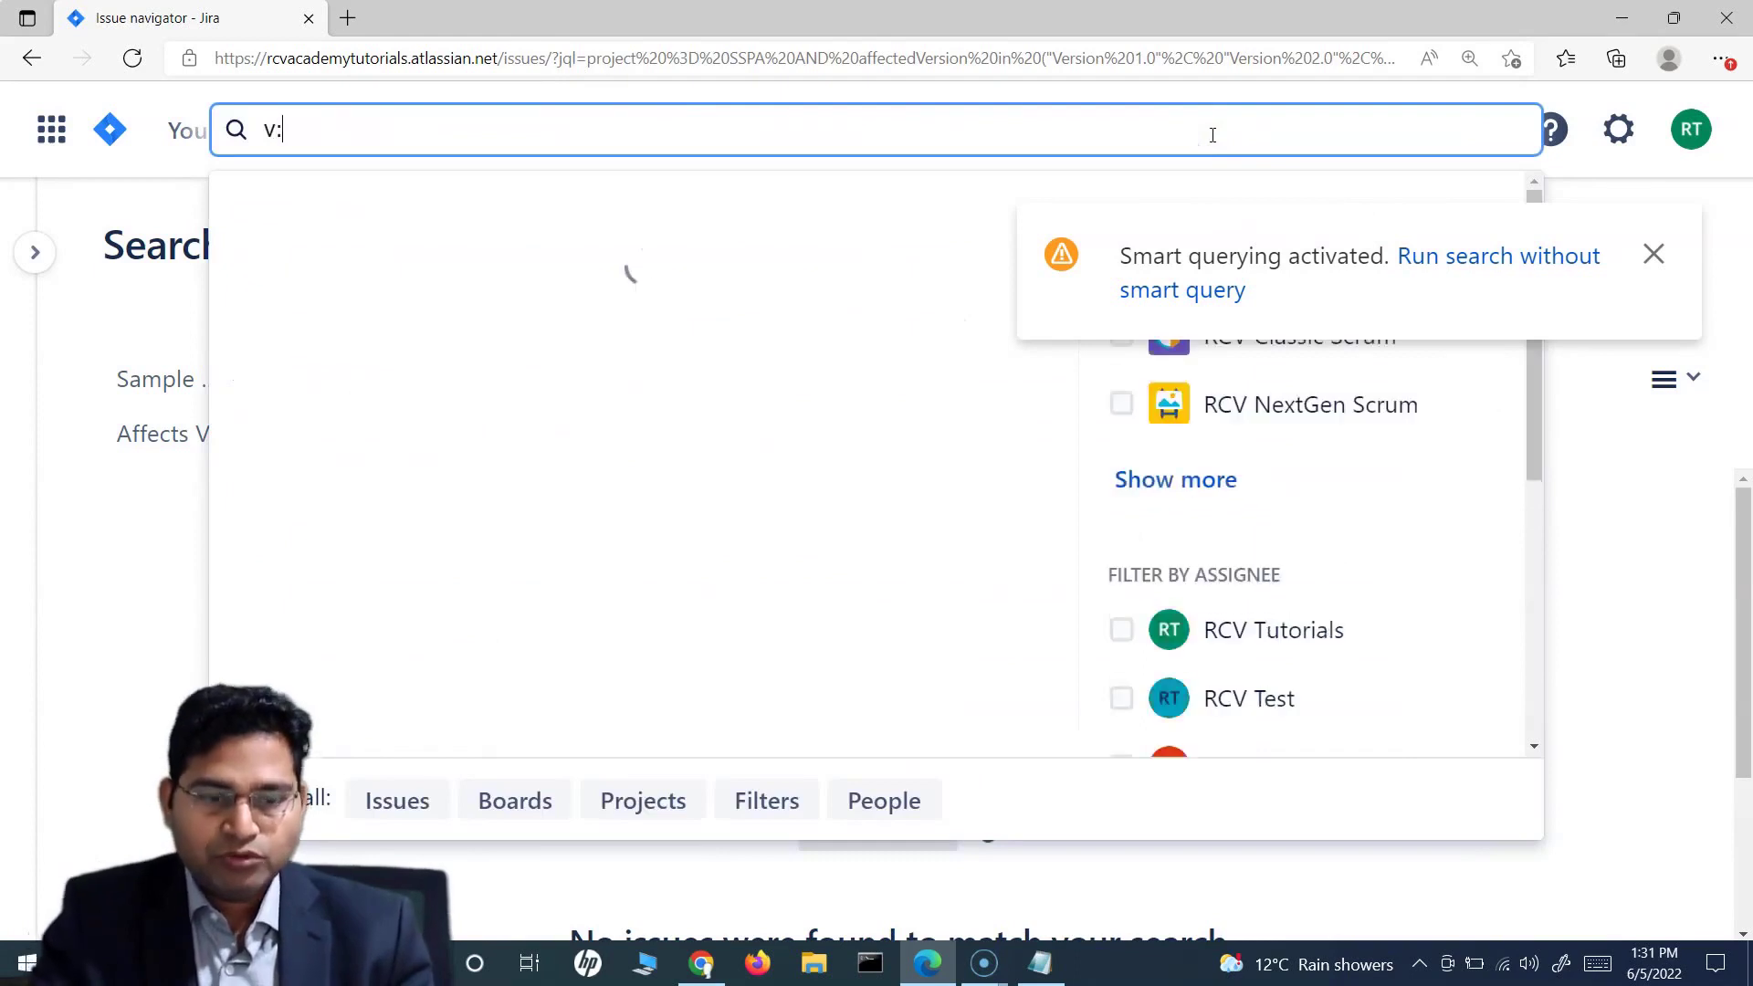
pyautogui.write('Versio')
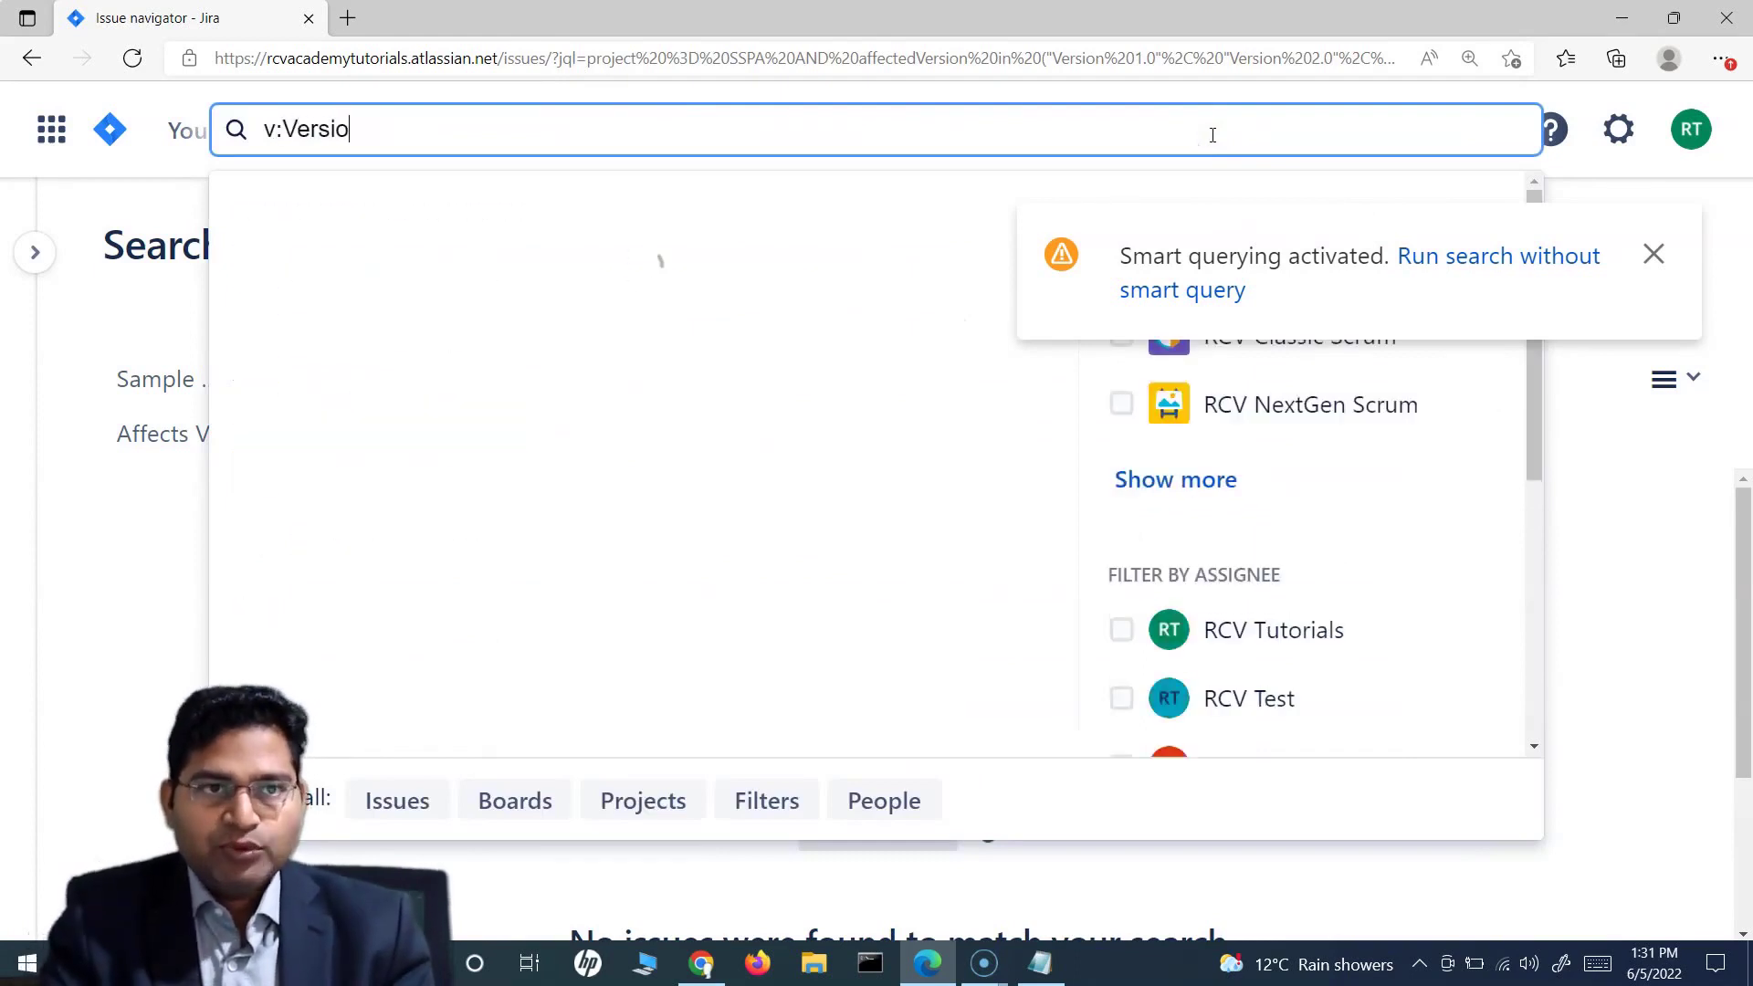
pyautogui.write('n*')
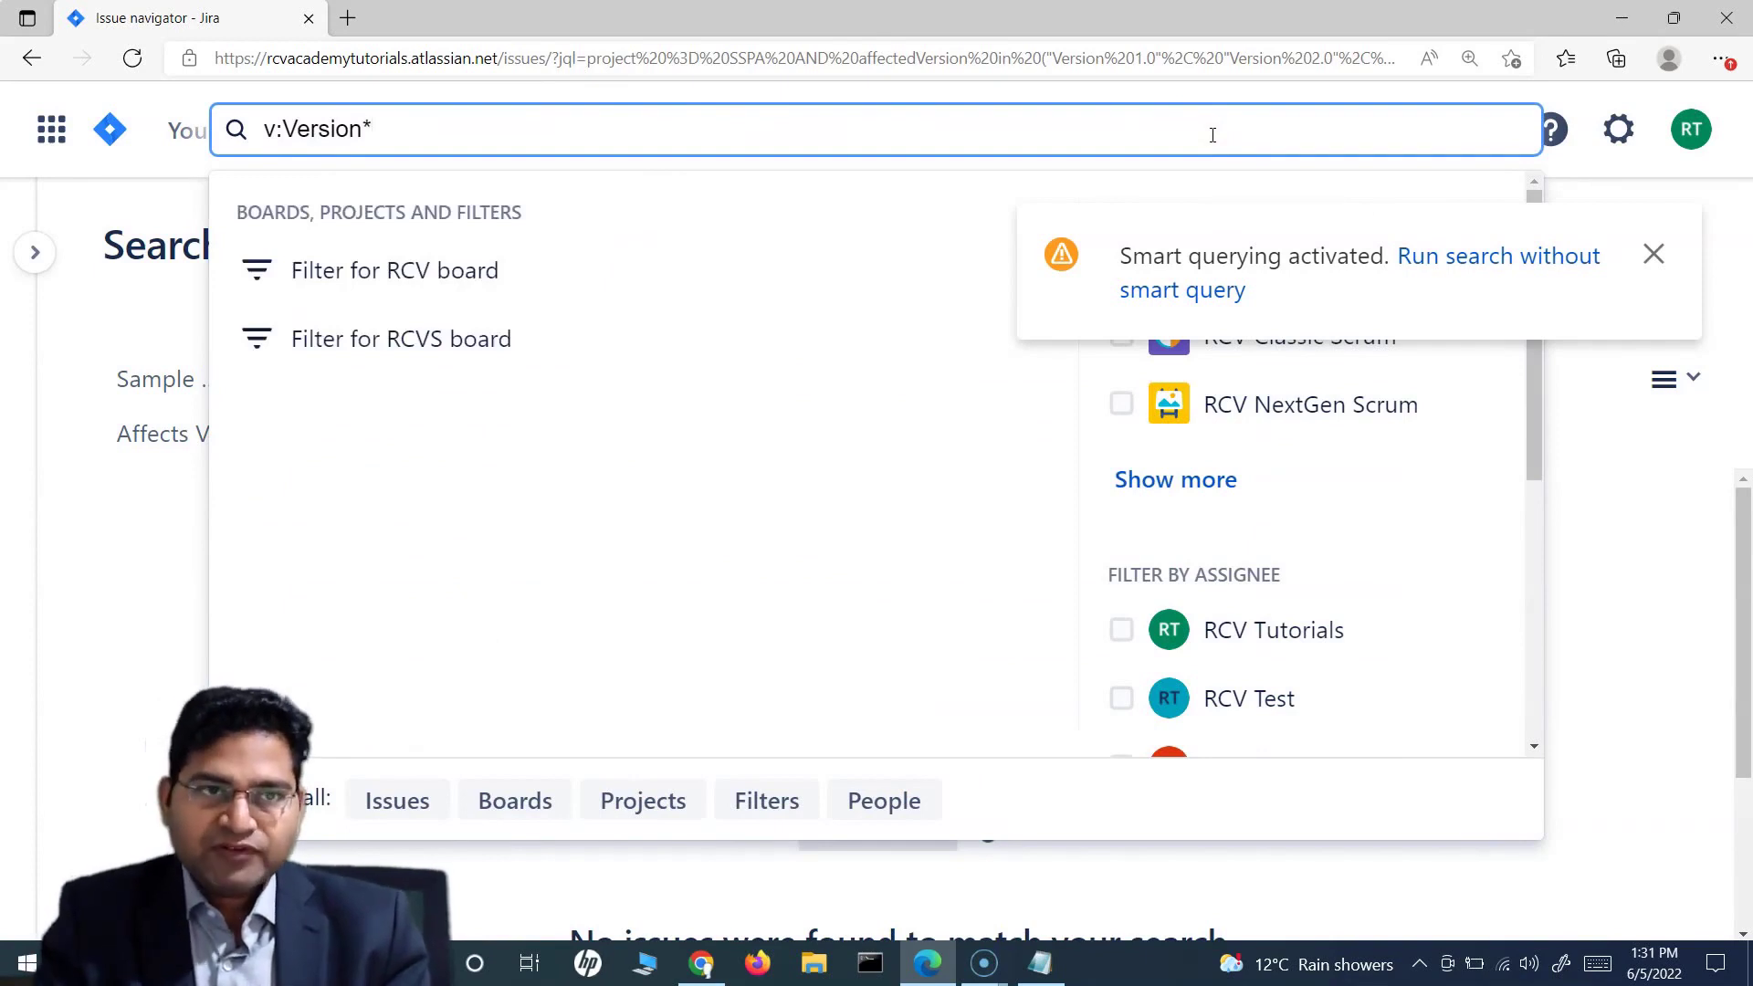
pyautogui.write('1')
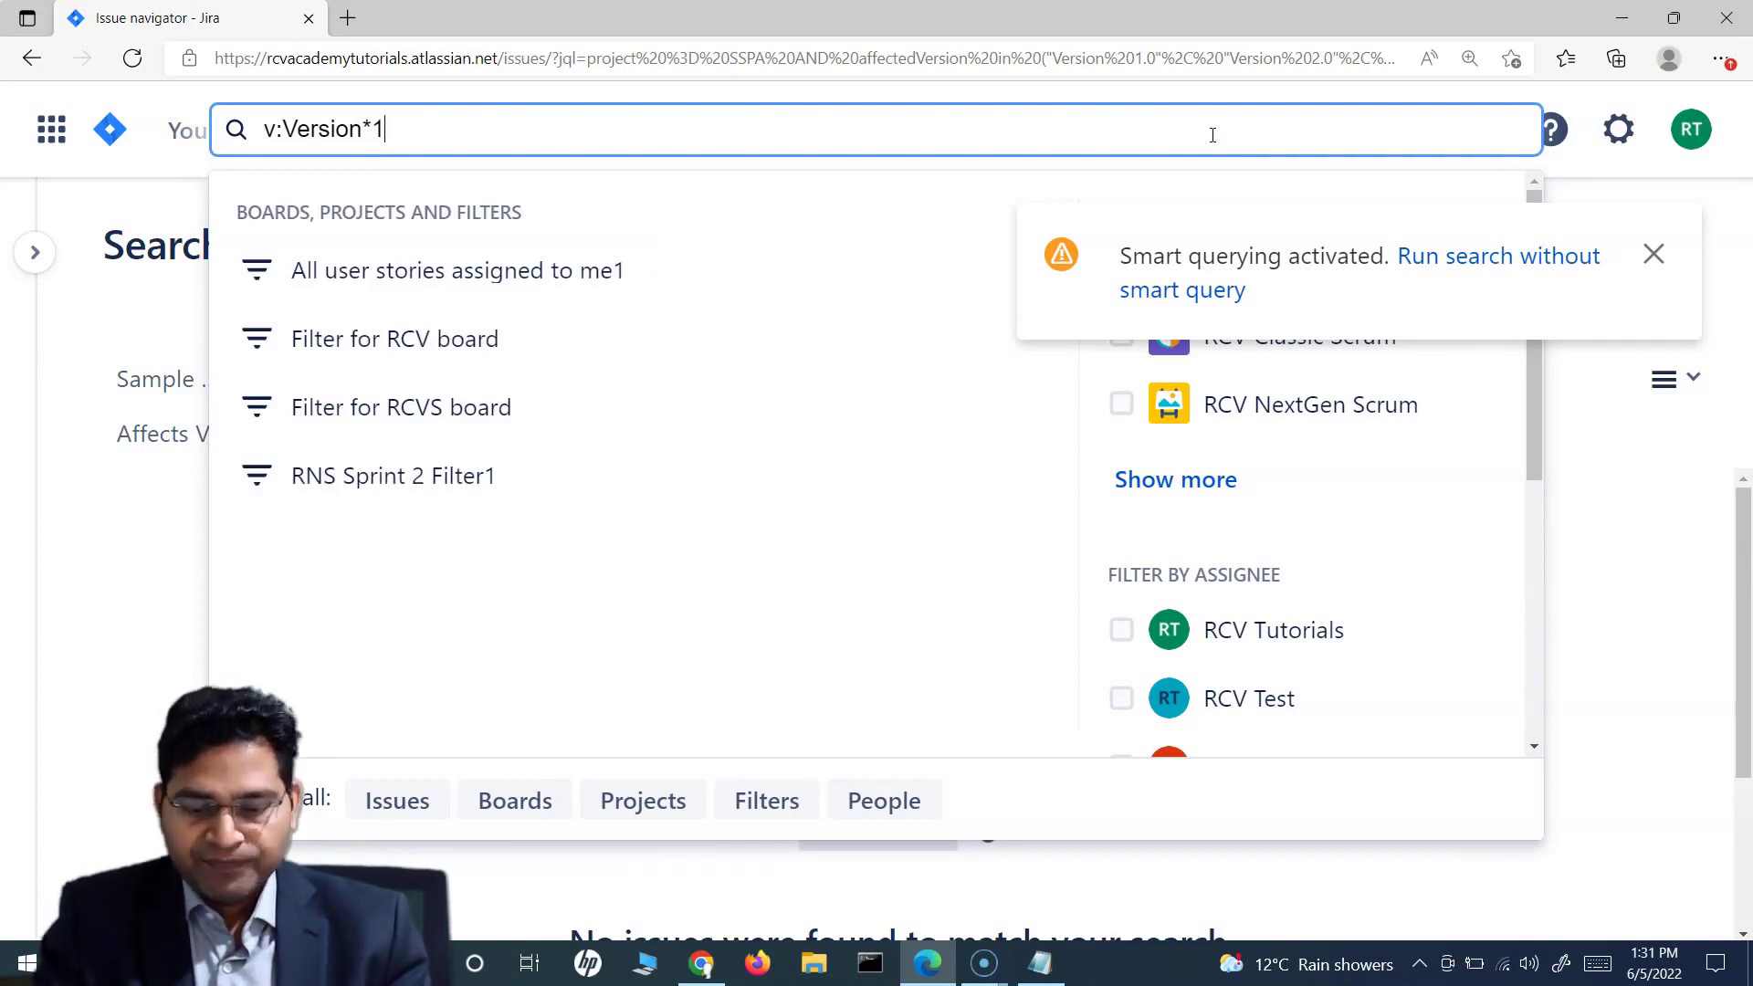
pyautogui.click(394, 131)
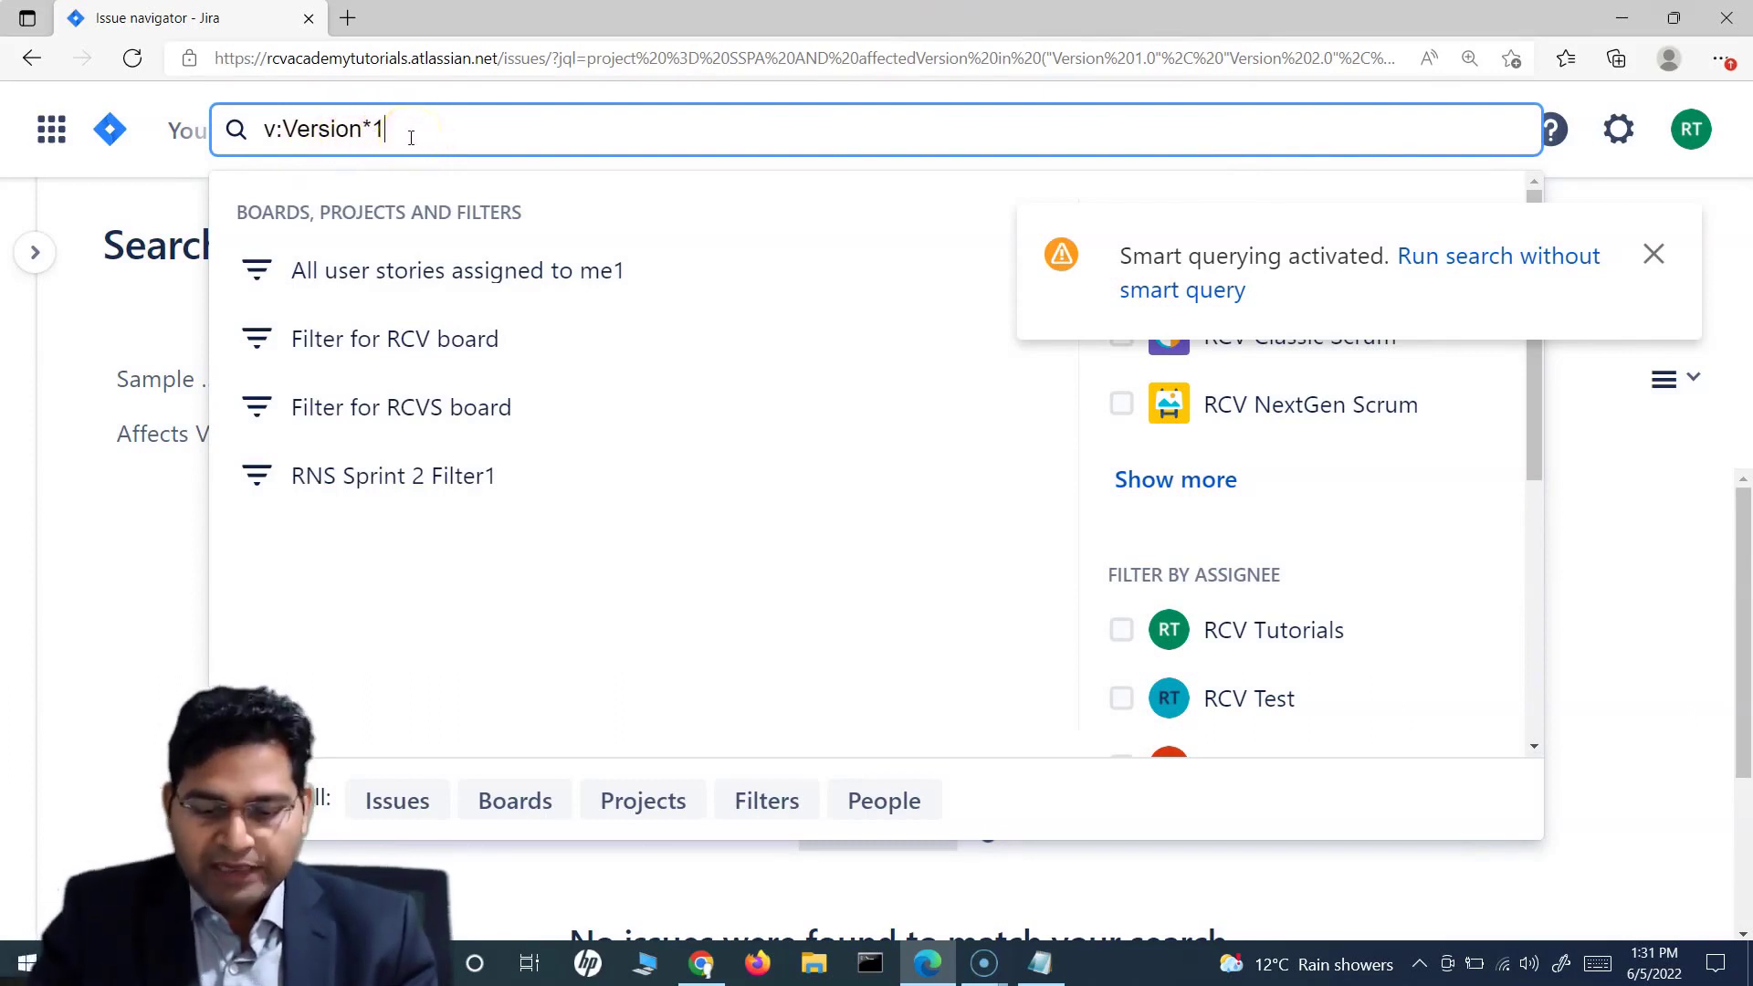
pyautogui.write('.*')
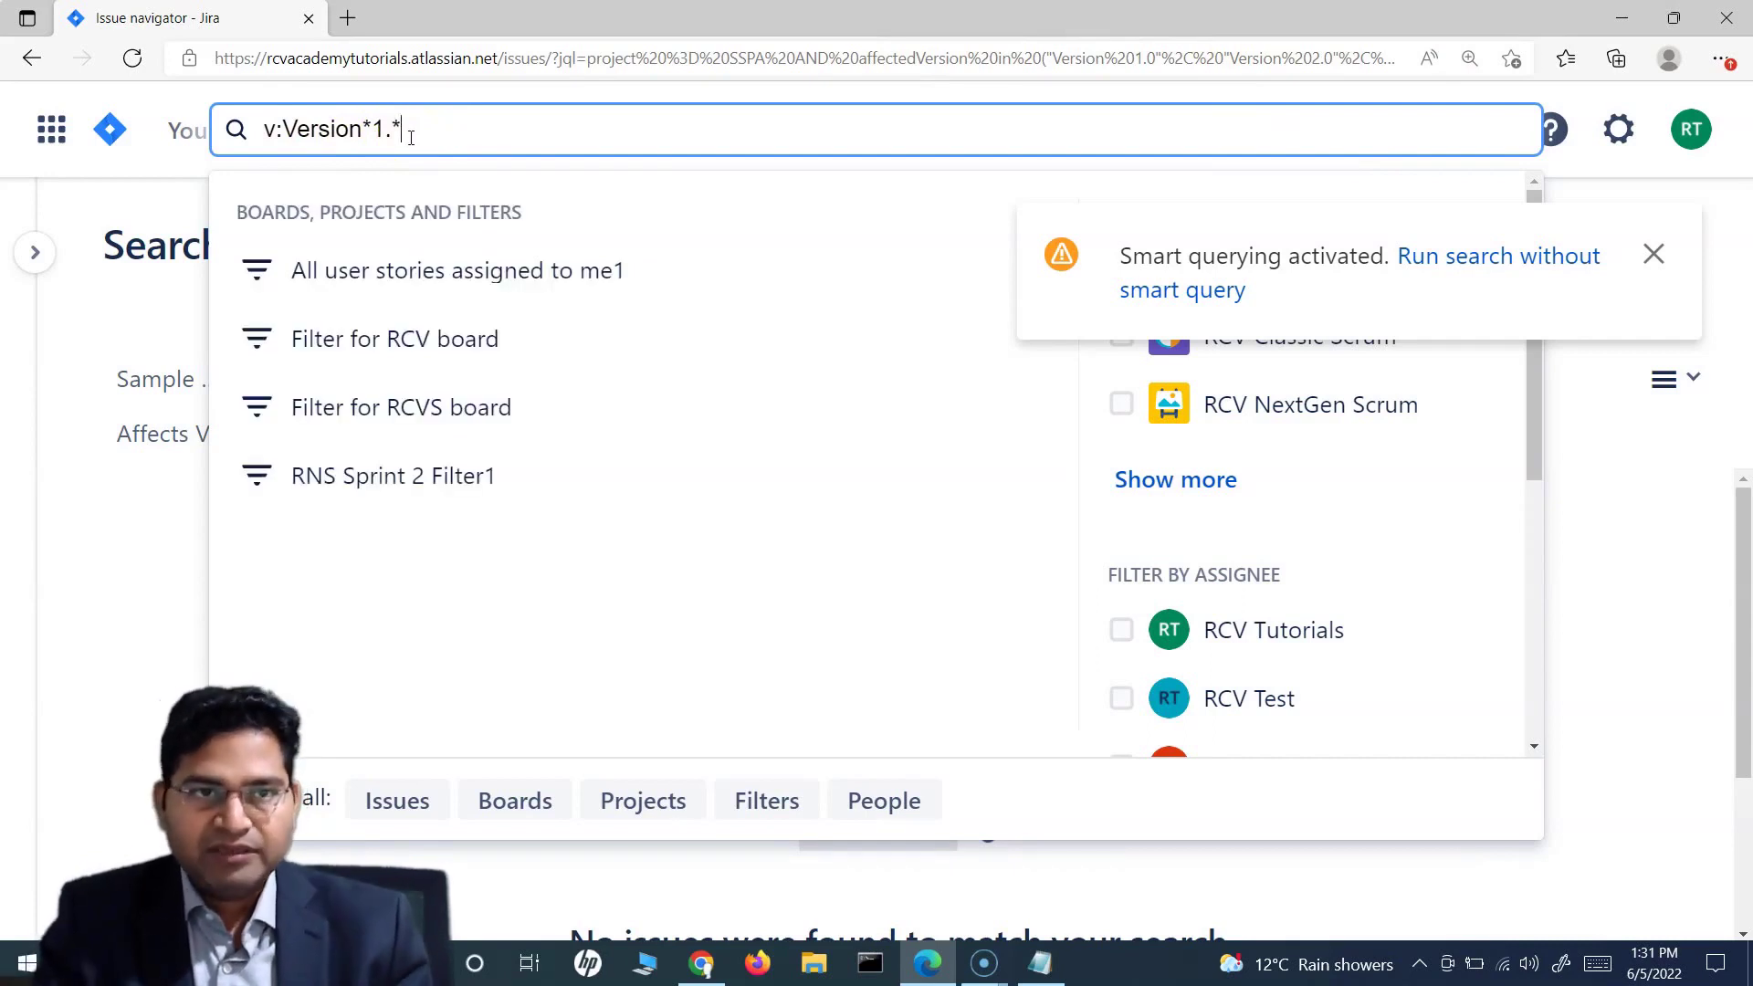
pyautogui.press('Escape')
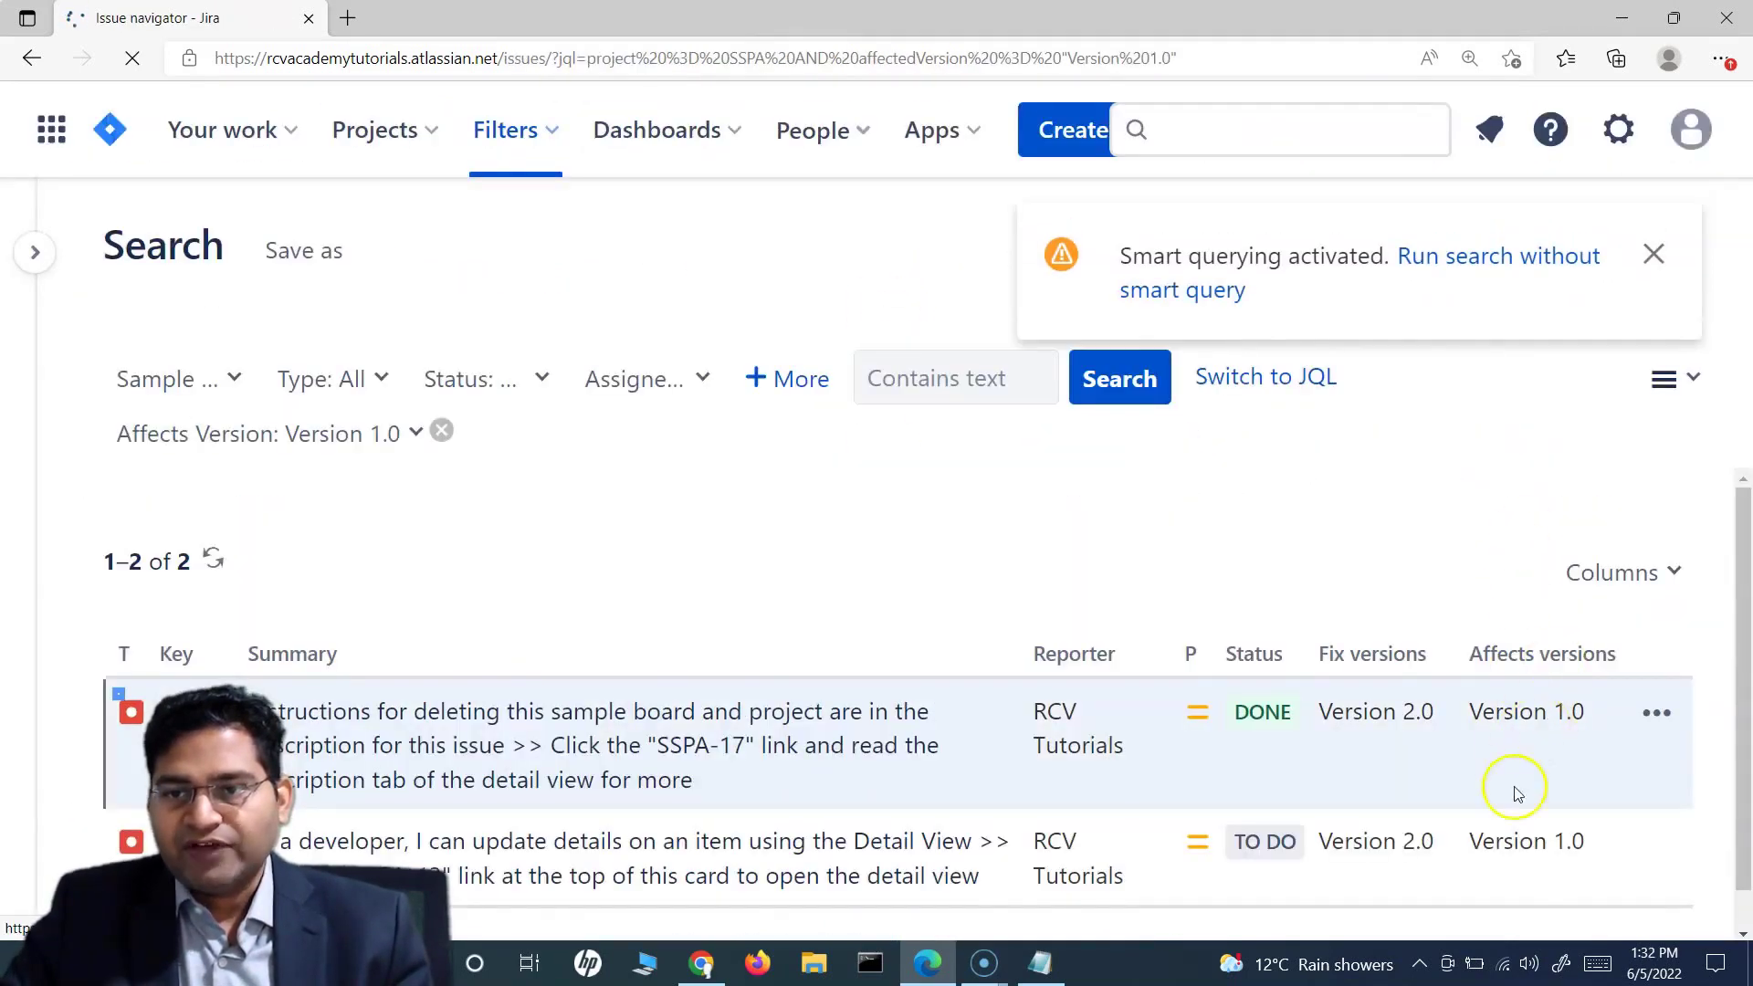
pyautogui.scroll(-1, 1516, 793)
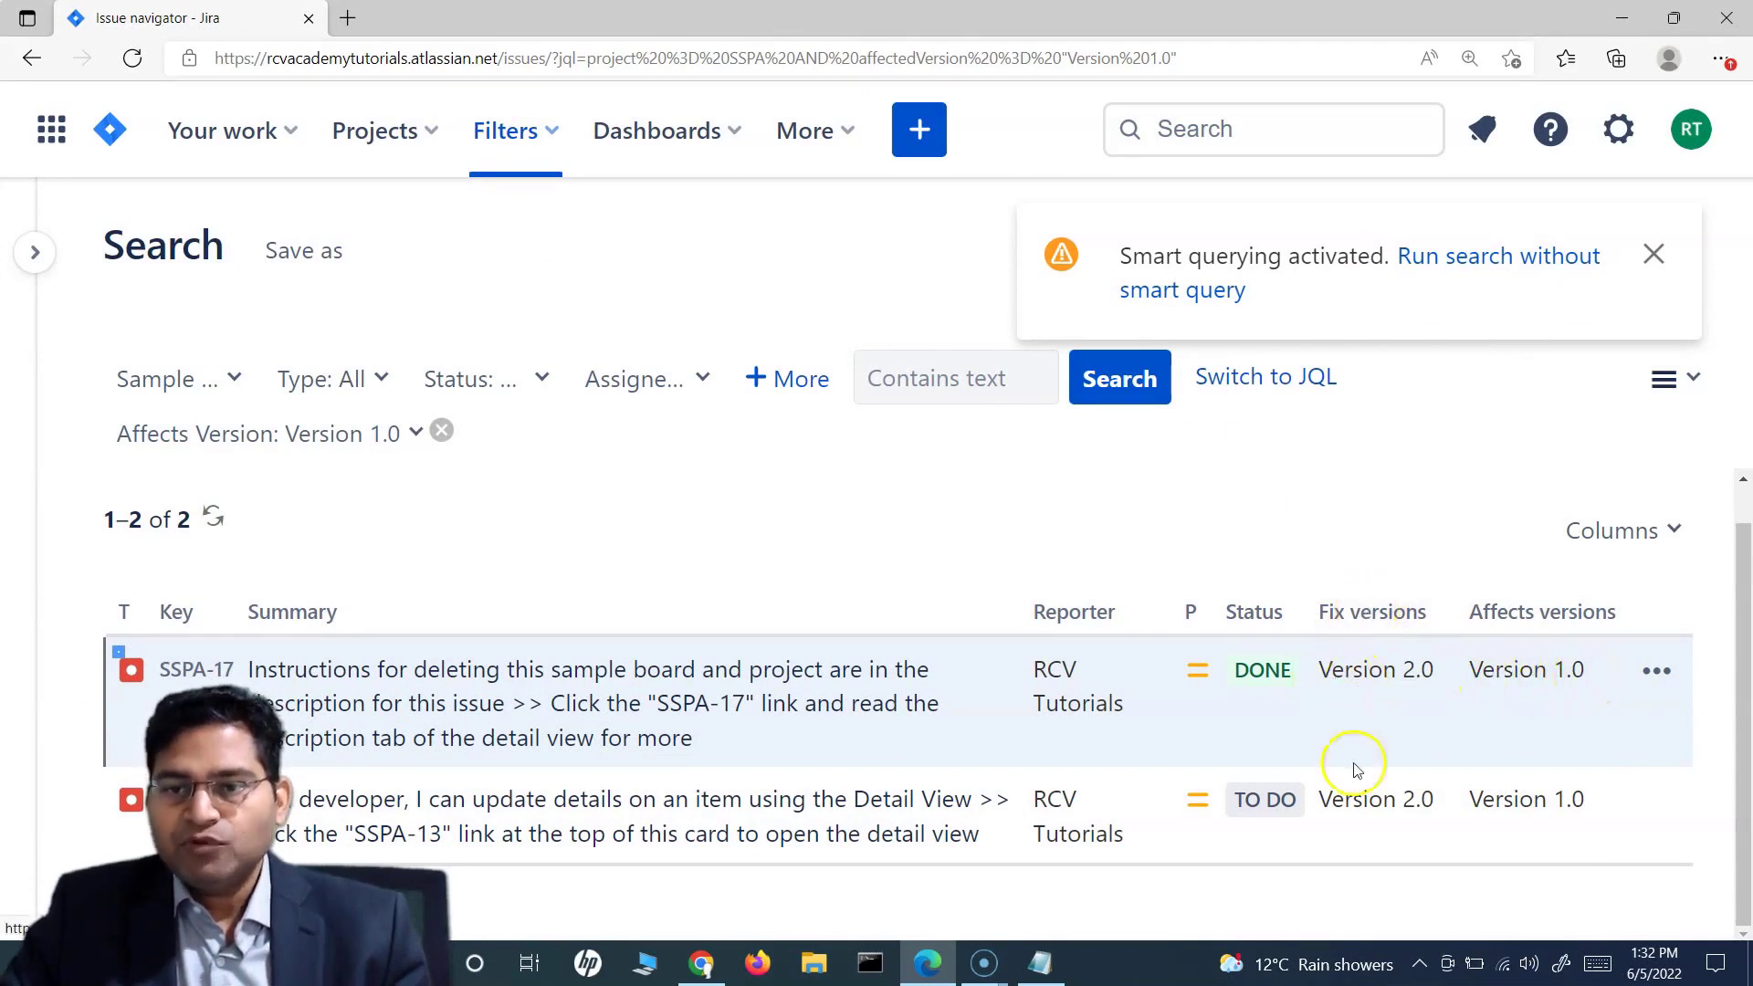
pyautogui.click(1196, 129)
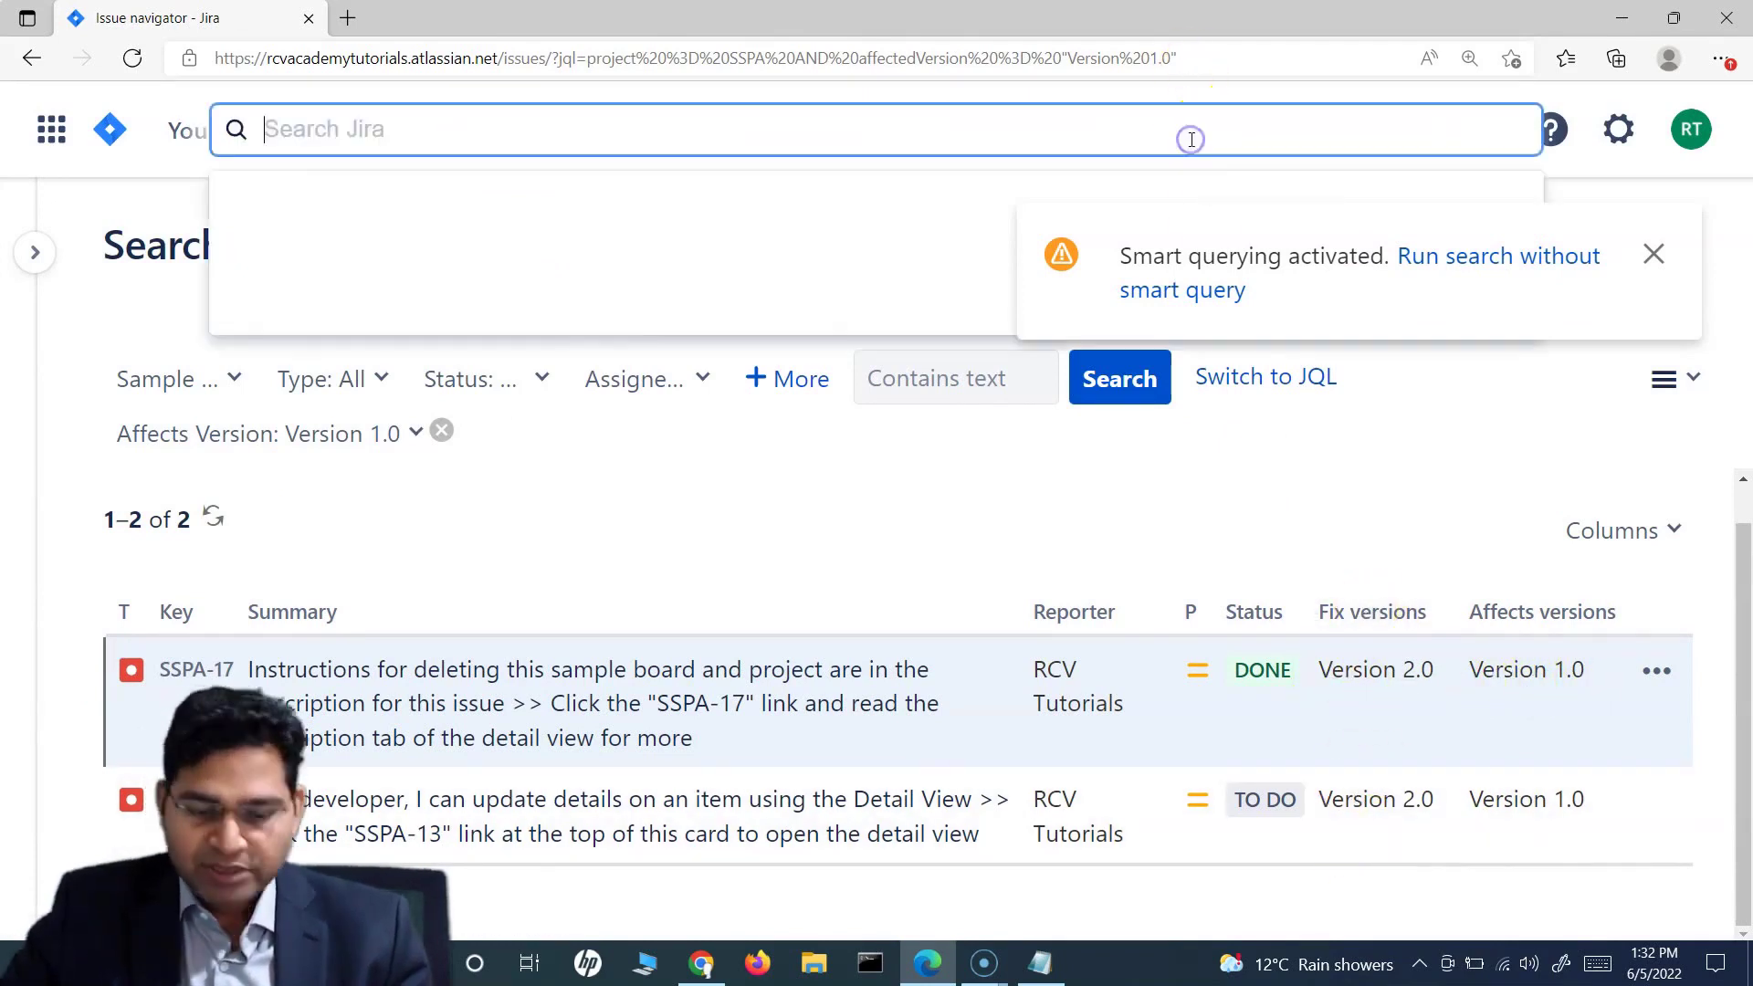
# - Quick-search ff:Version" and scroll through issues fixed in Versions 1.0 to 3.0
pyautogui.write('ff:Version')
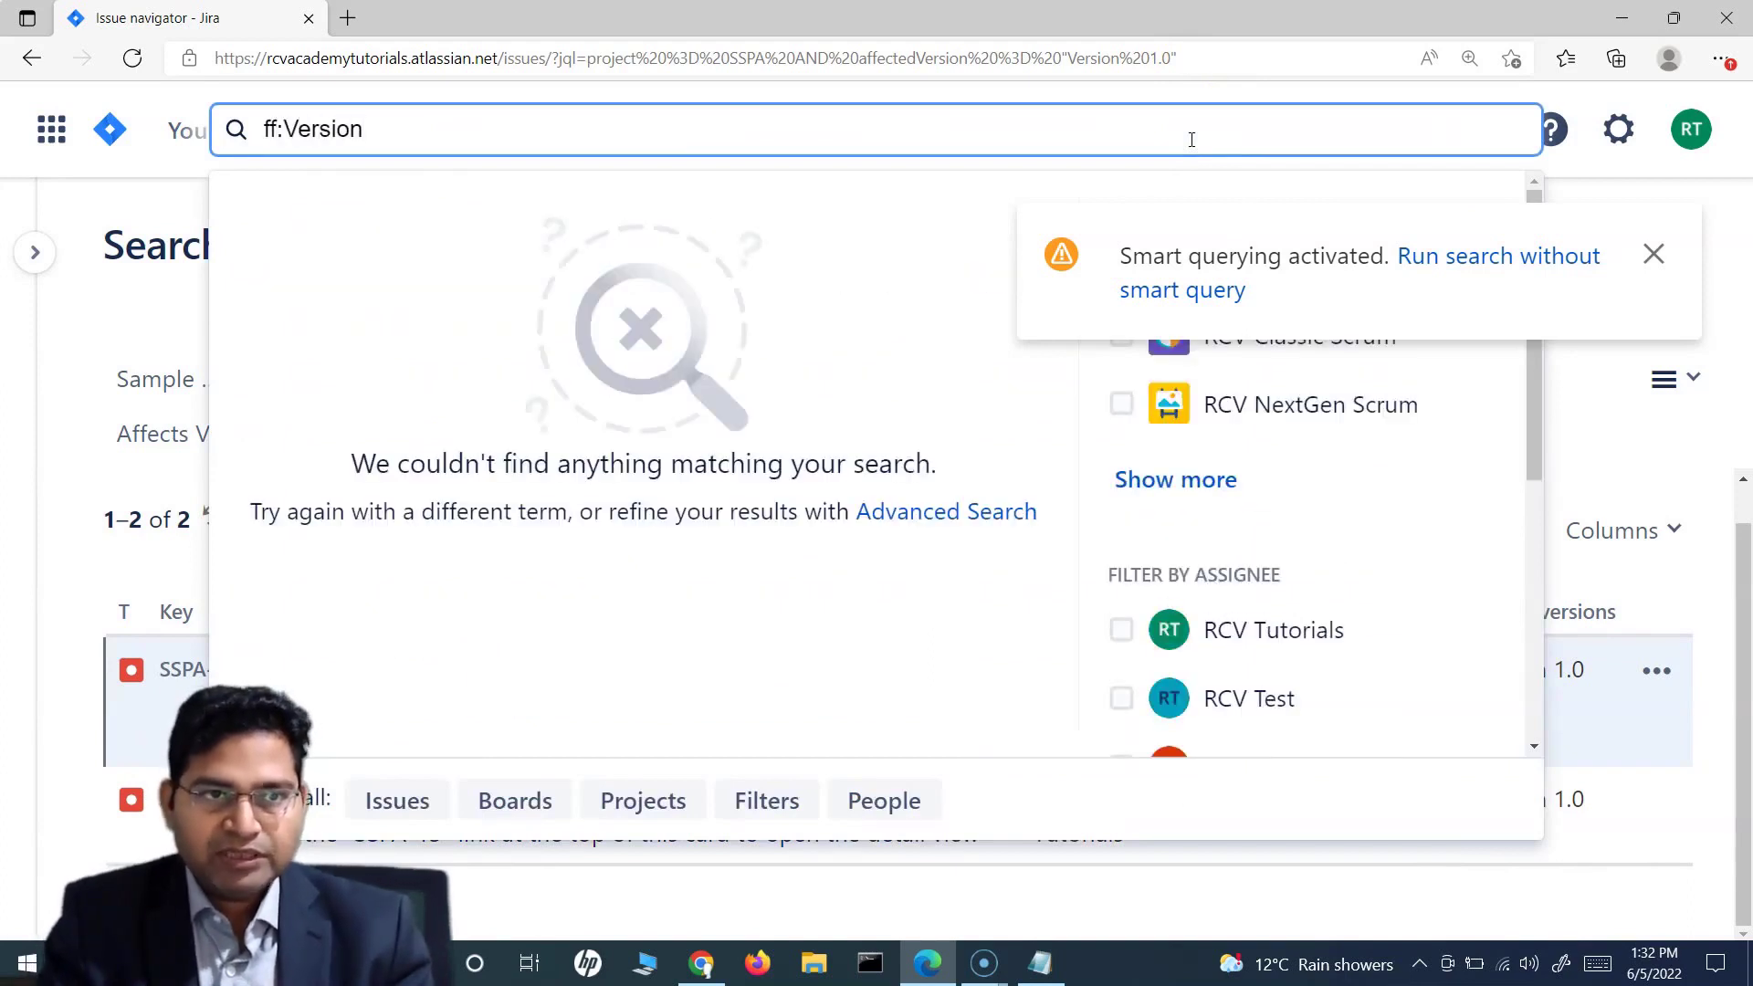
pyautogui.write('"')
pyautogui.press('Return')
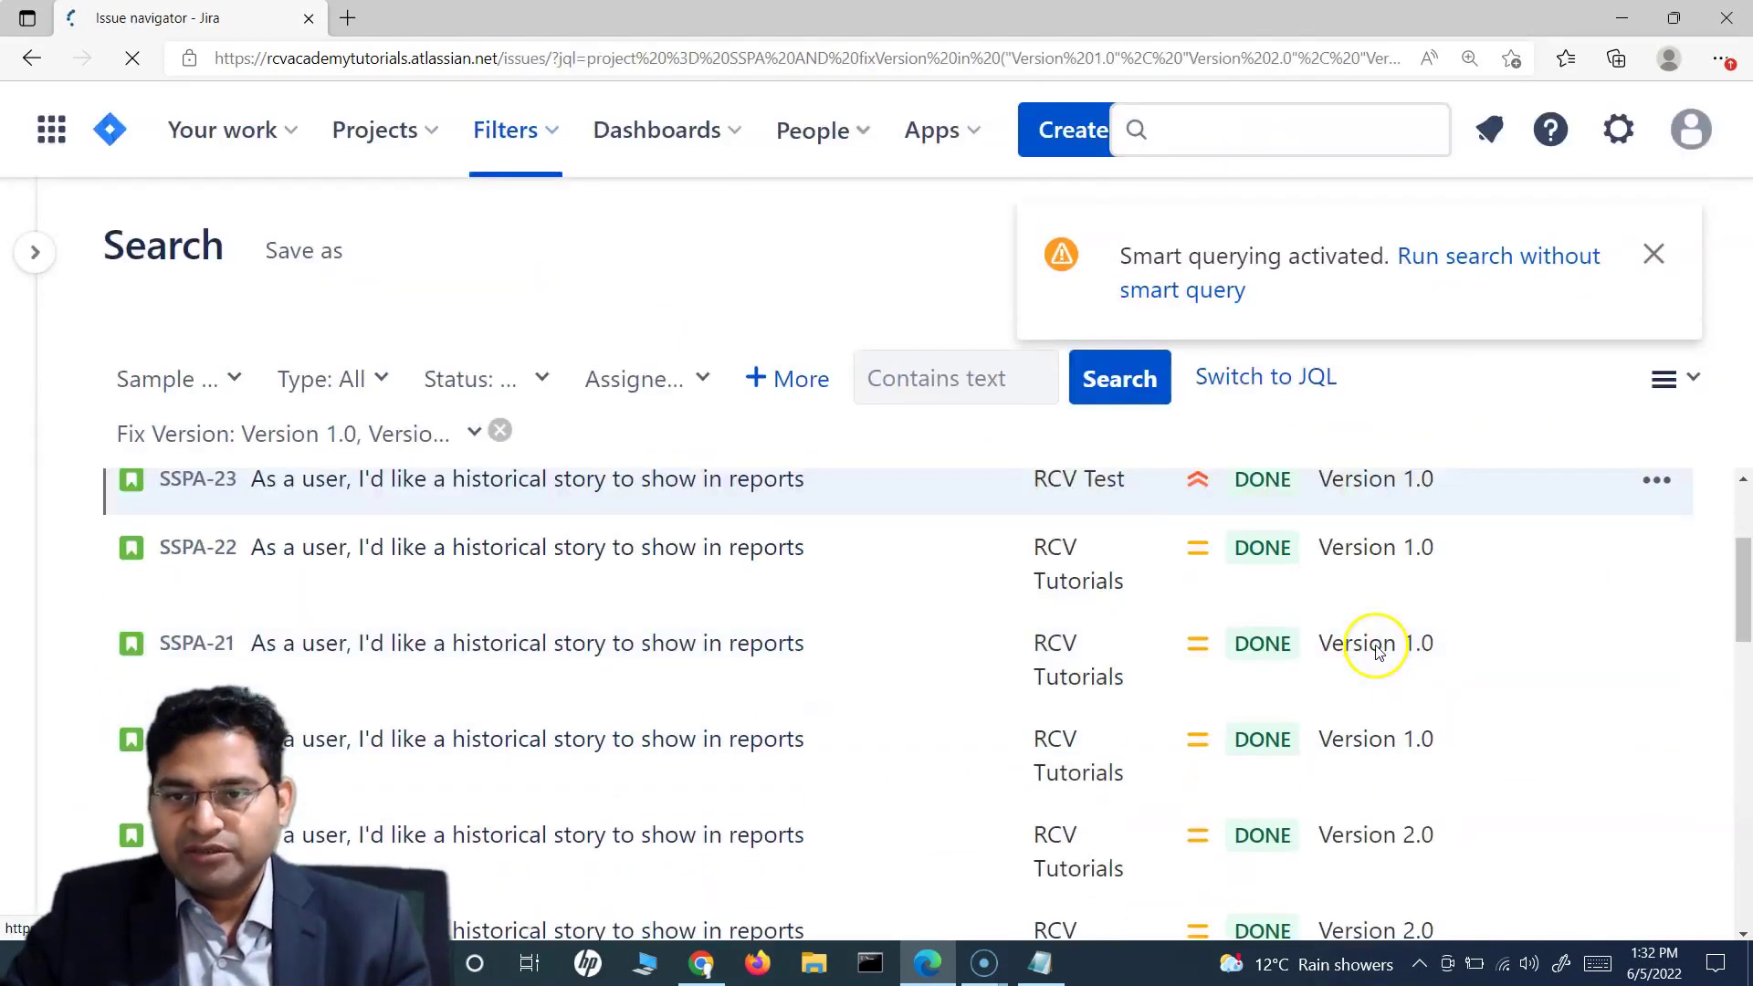
pyautogui.scroll(-10, 1378, 650)
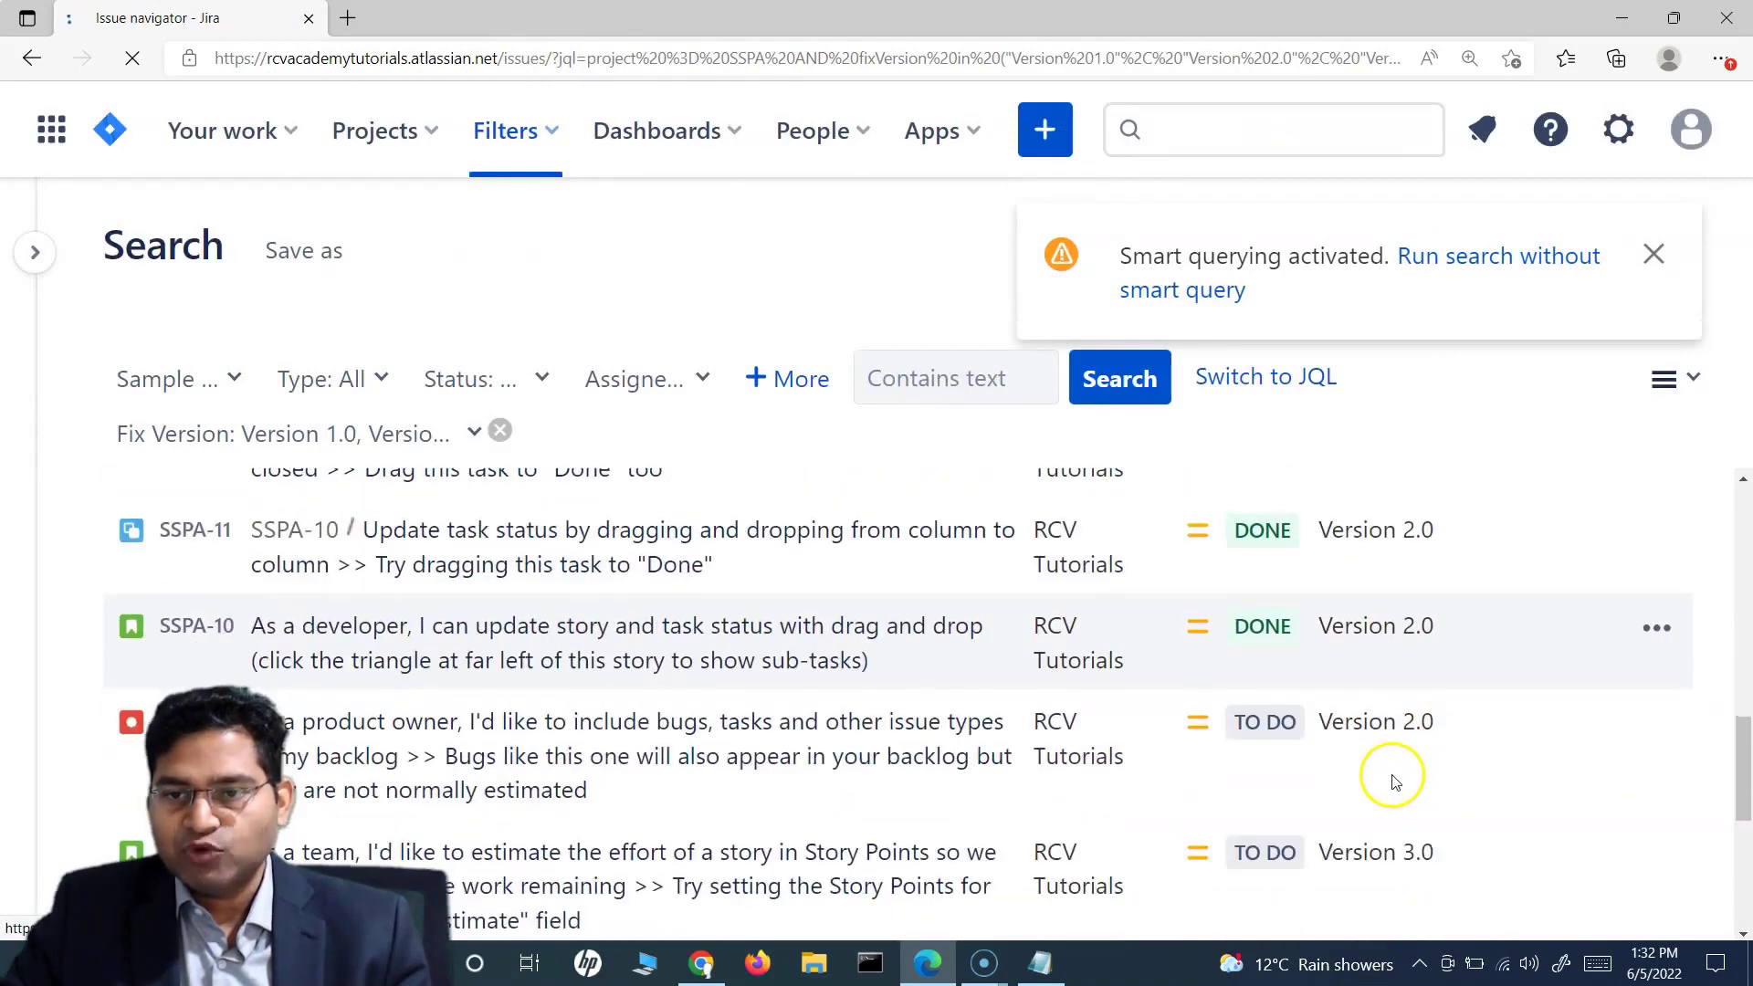
pyautogui.scroll(-7, 1393, 781)
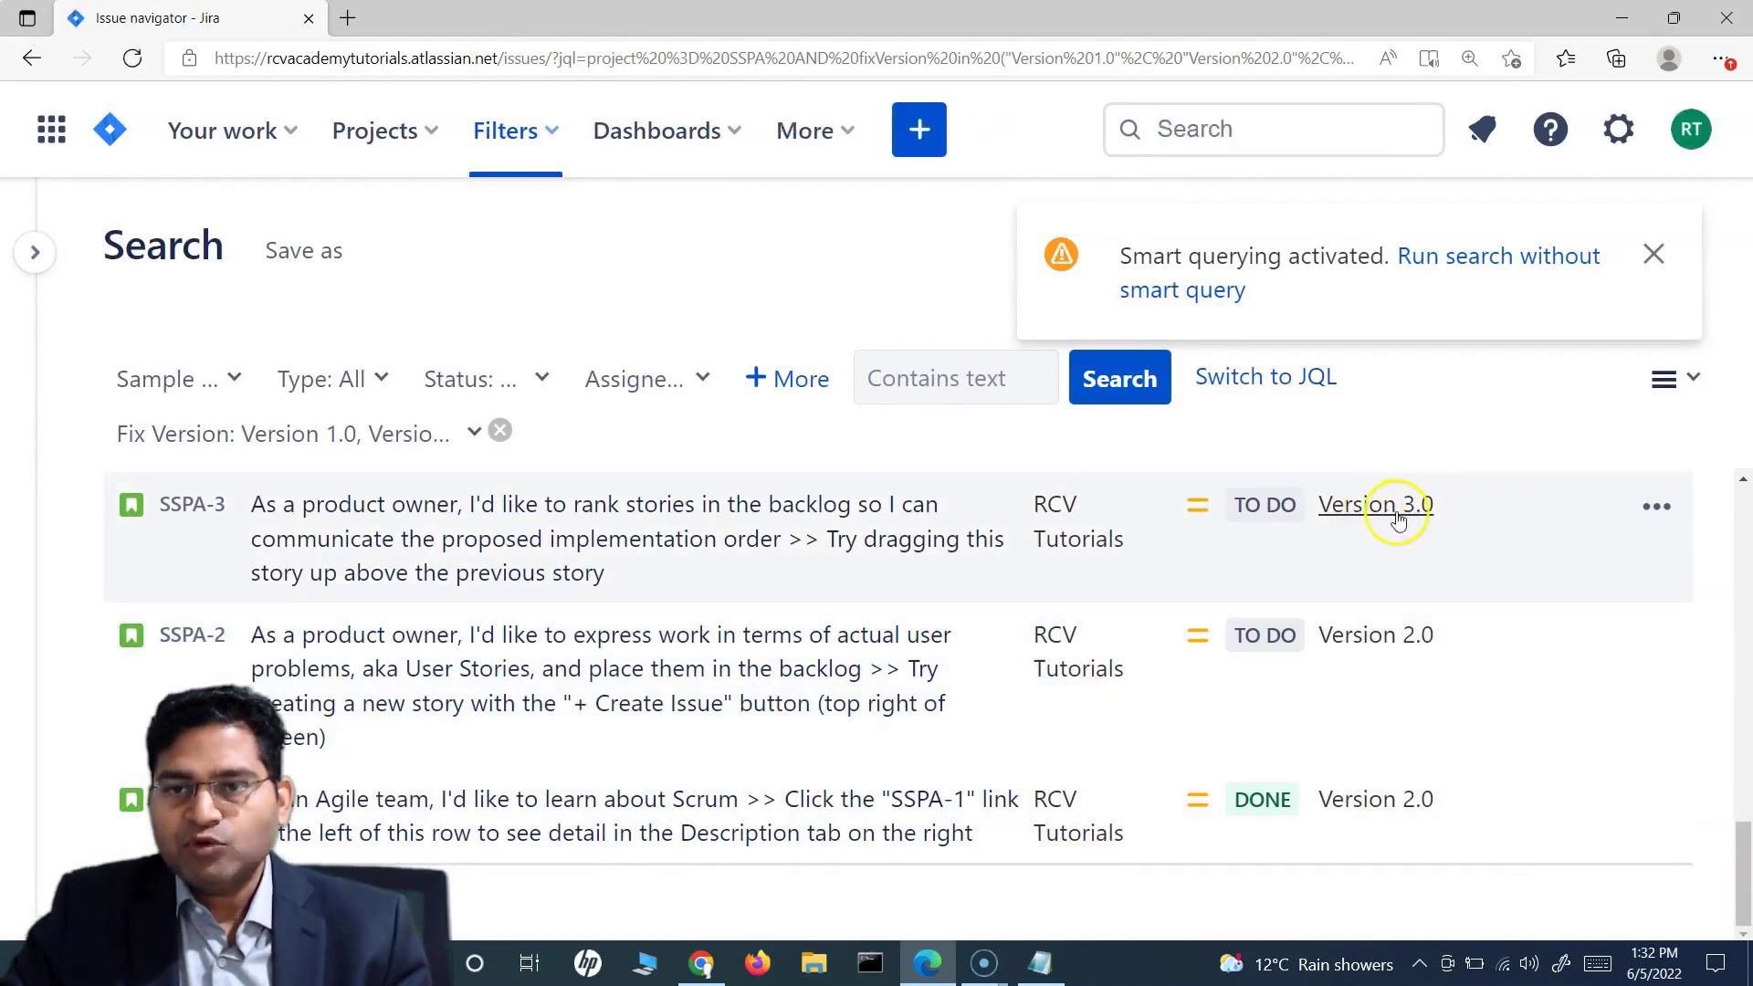
# - Run the fix-version wildcard query ff:Version*3*, correcting the asterisk placement first
pyautogui.click(1209, 128)
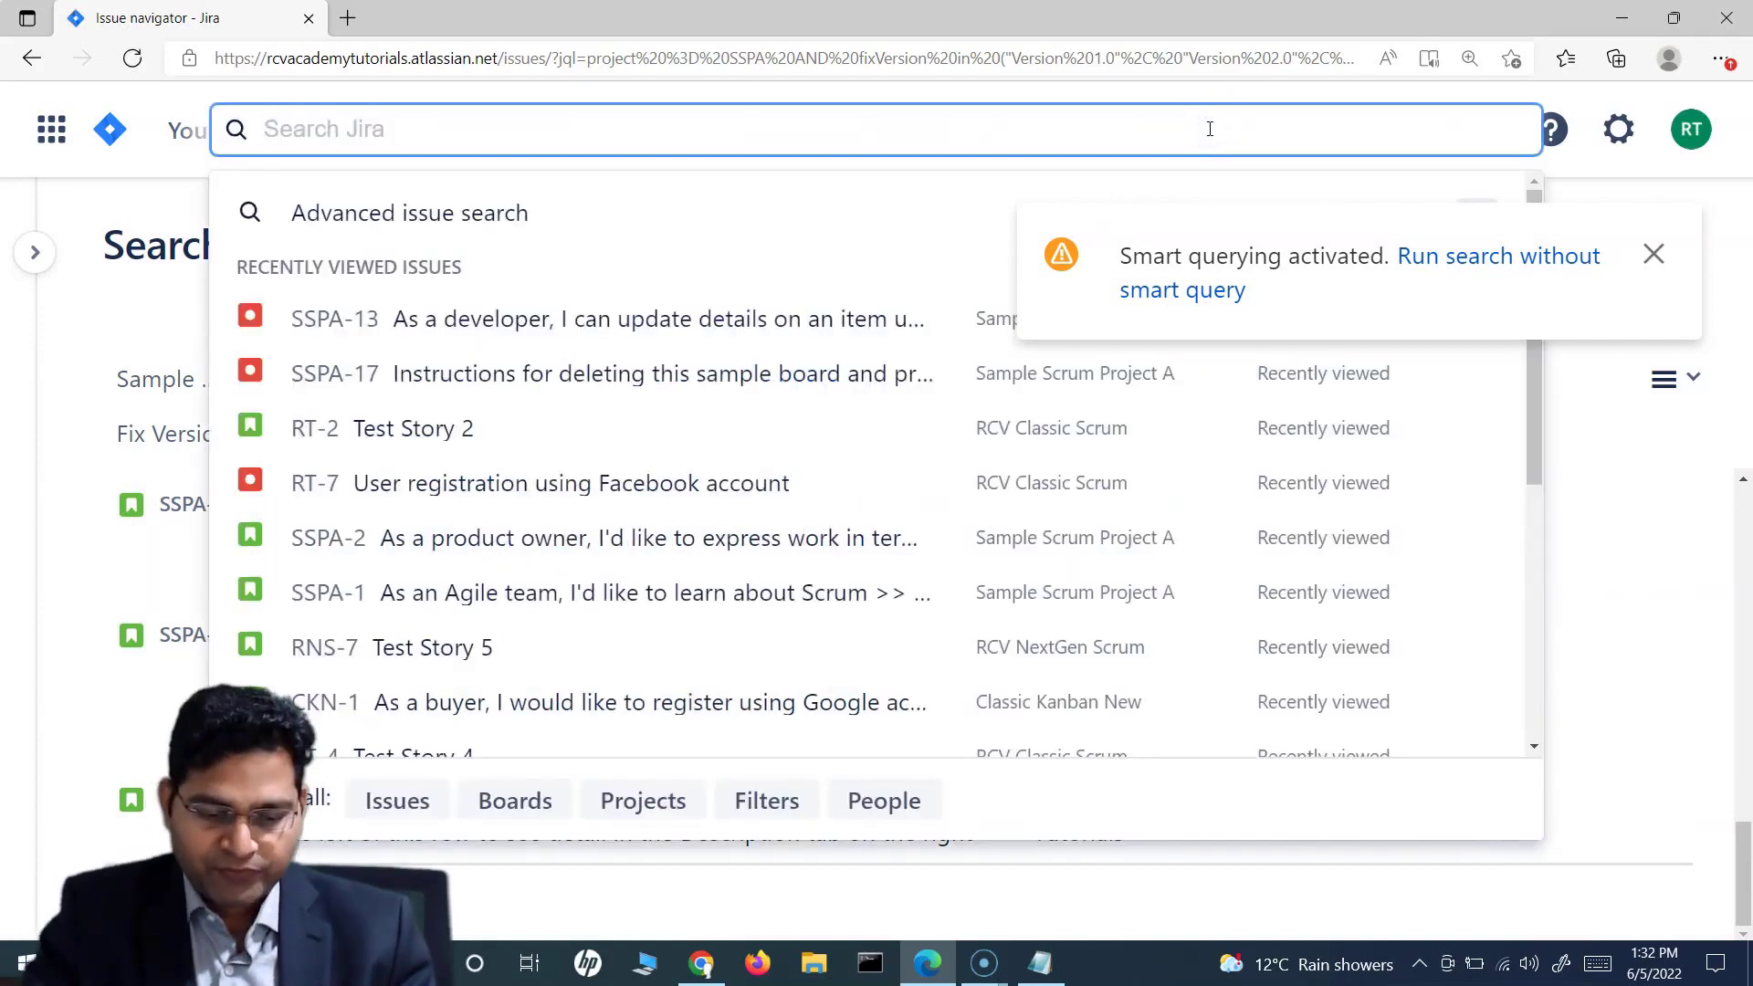
pyautogui.write('ff:V')
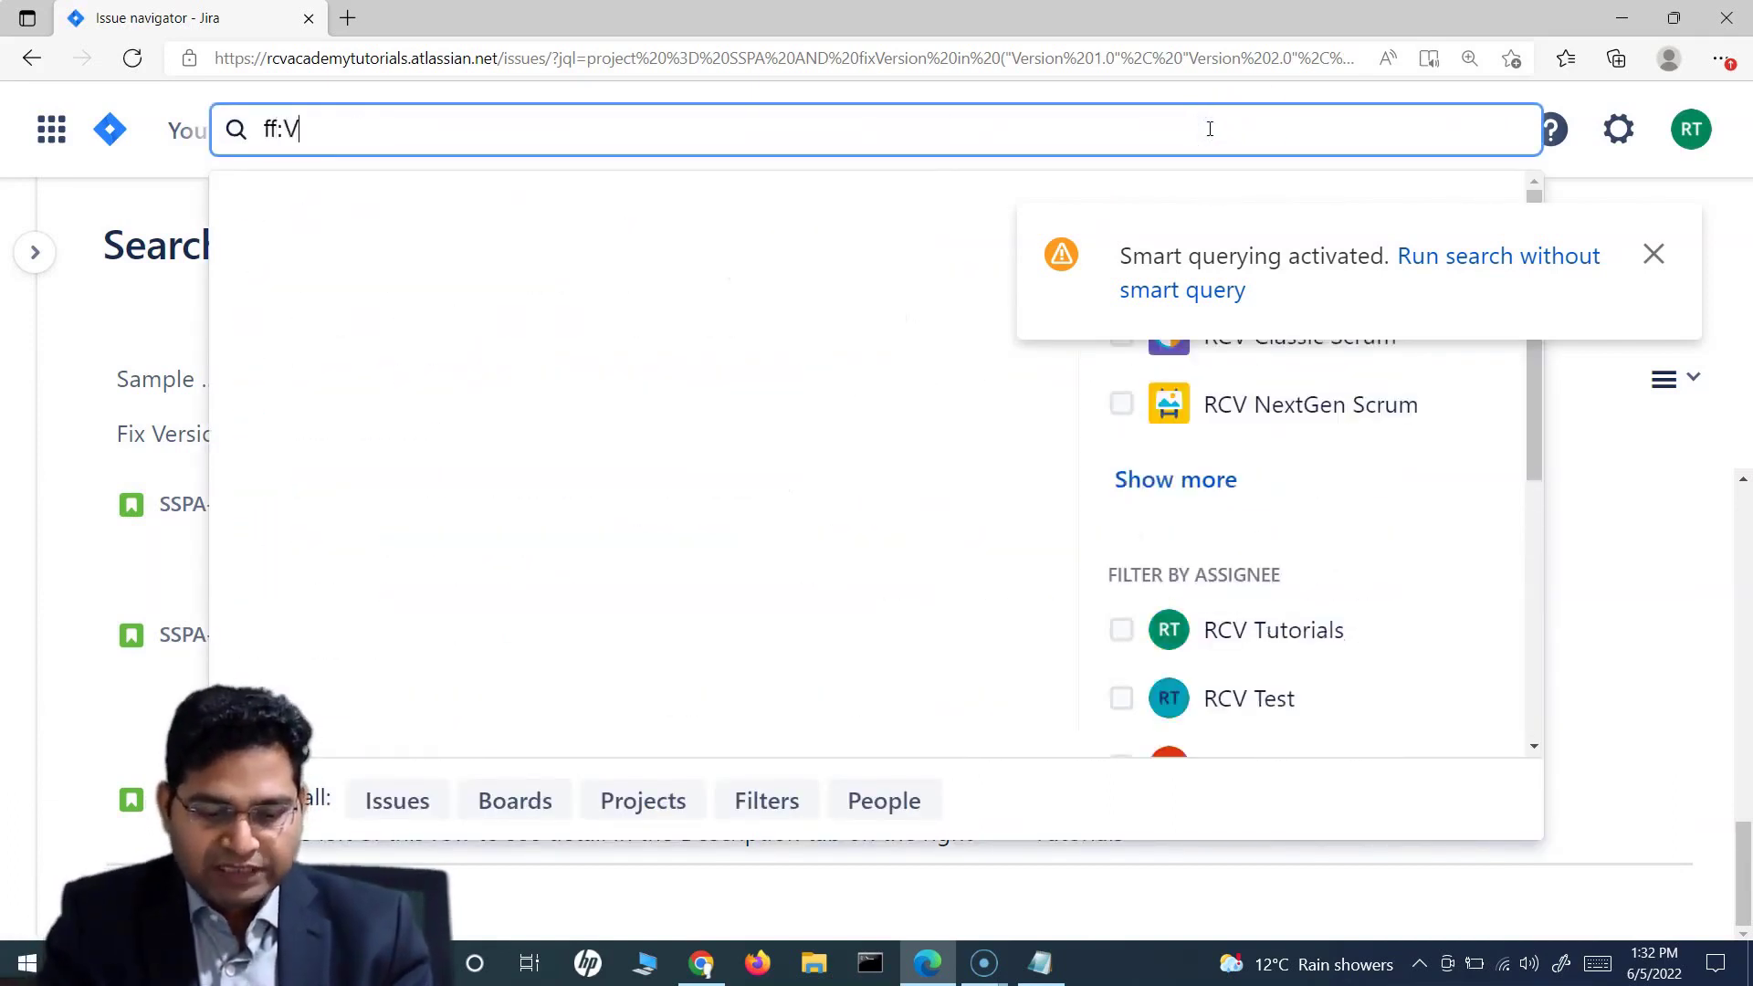
pyautogui.write('ersion')
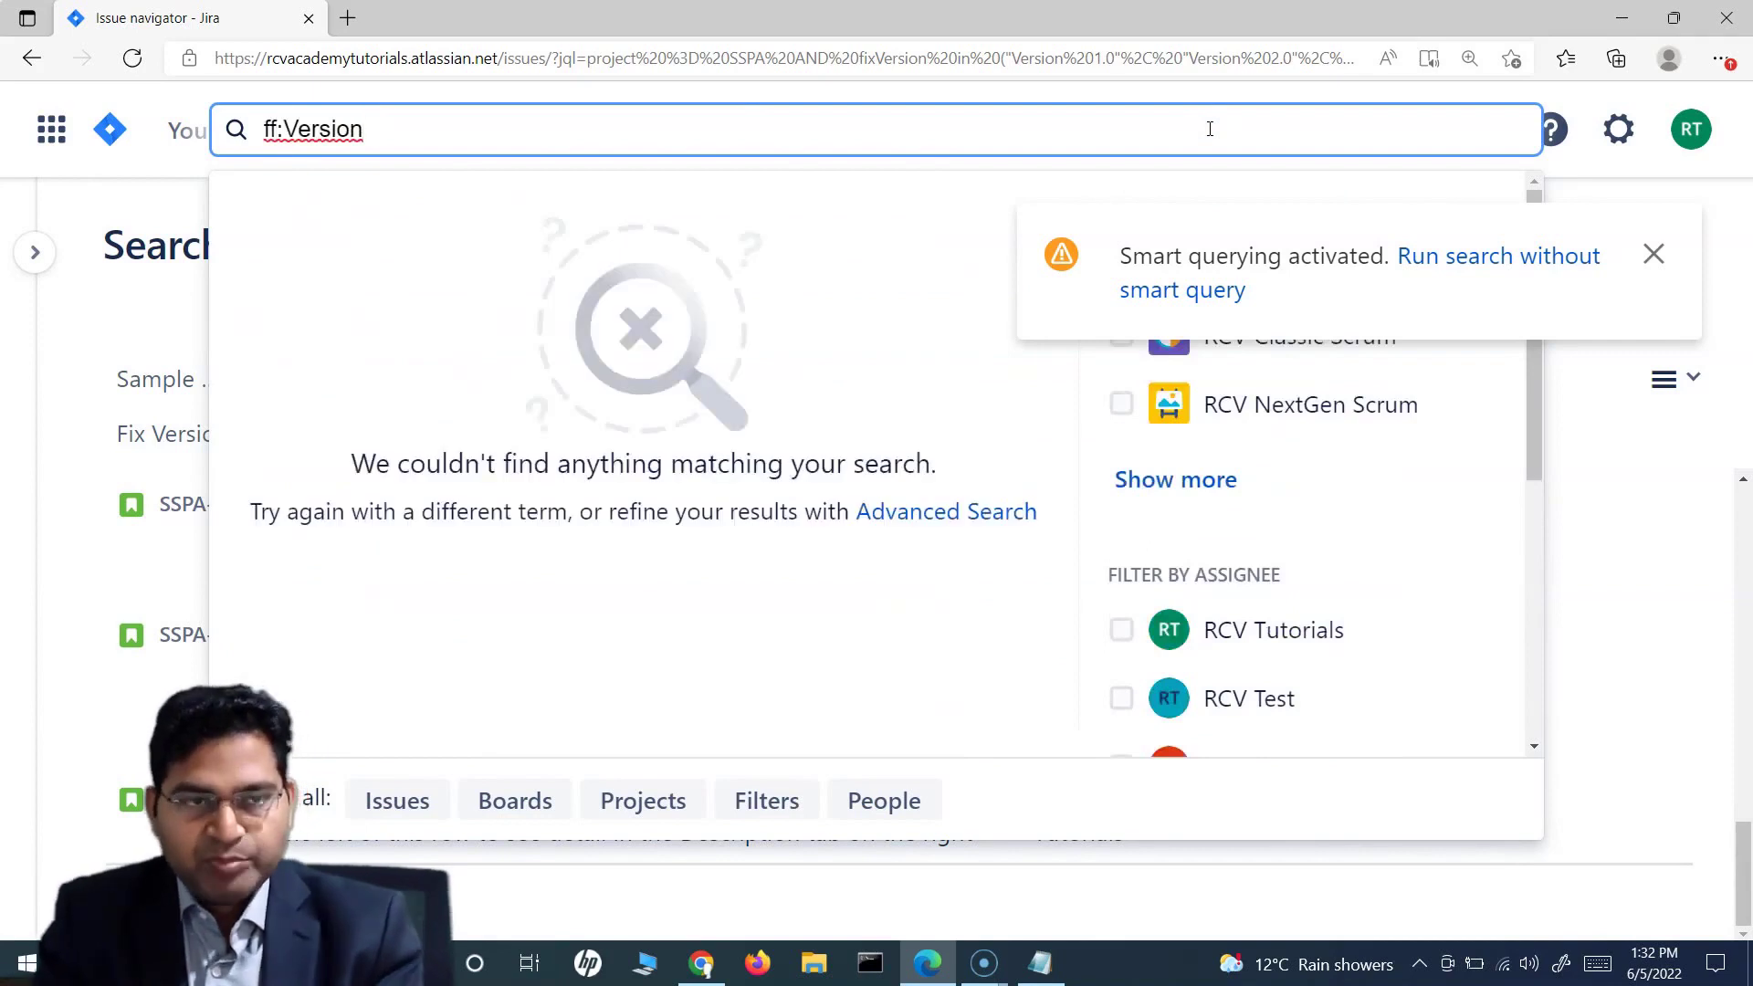
pyautogui.write('*')
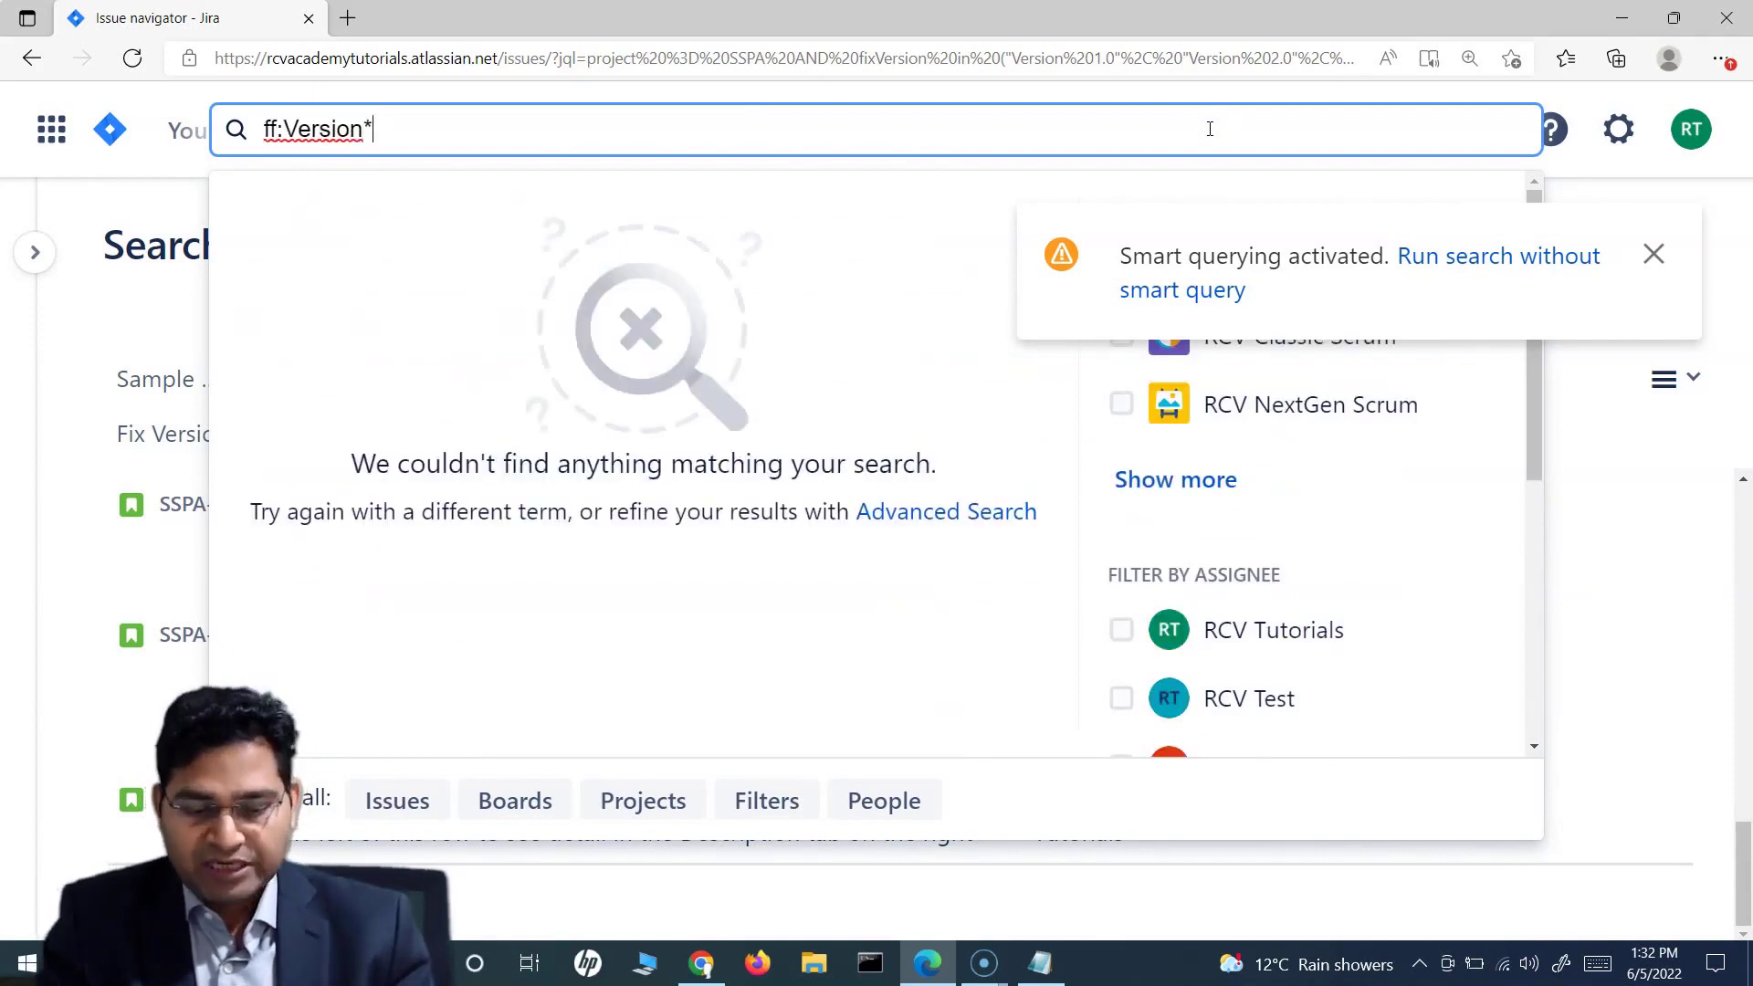
pyautogui.write('3')
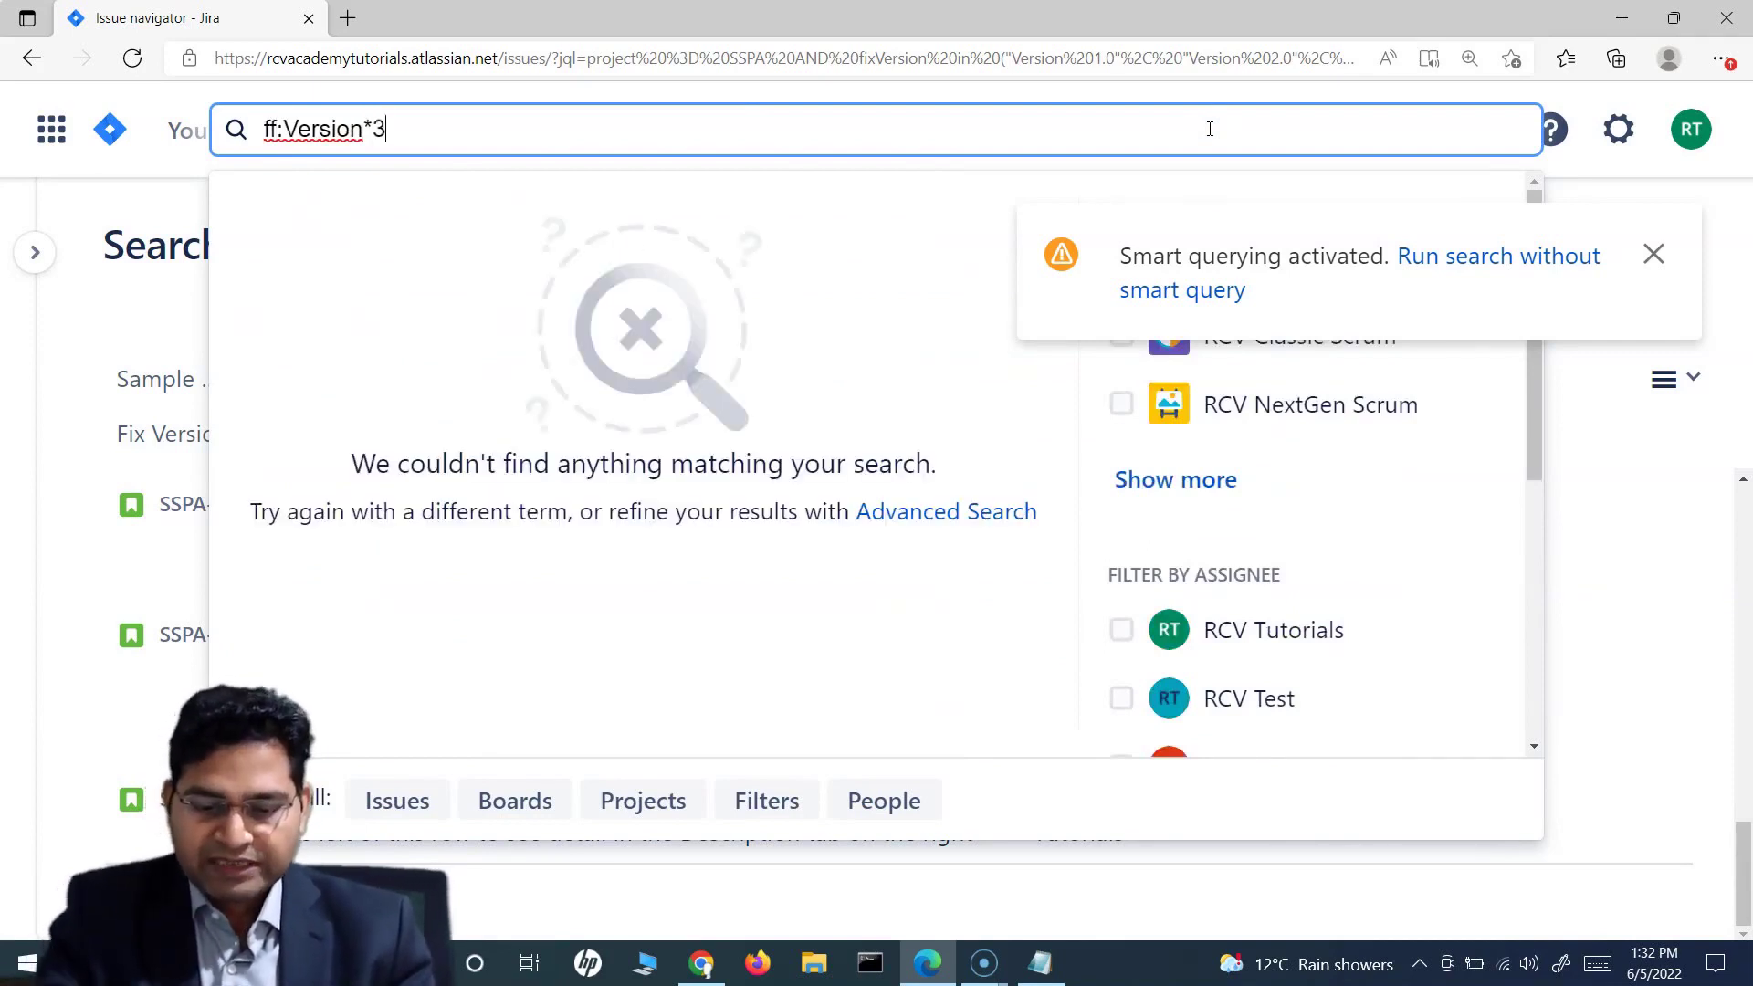
pyautogui.write('*')
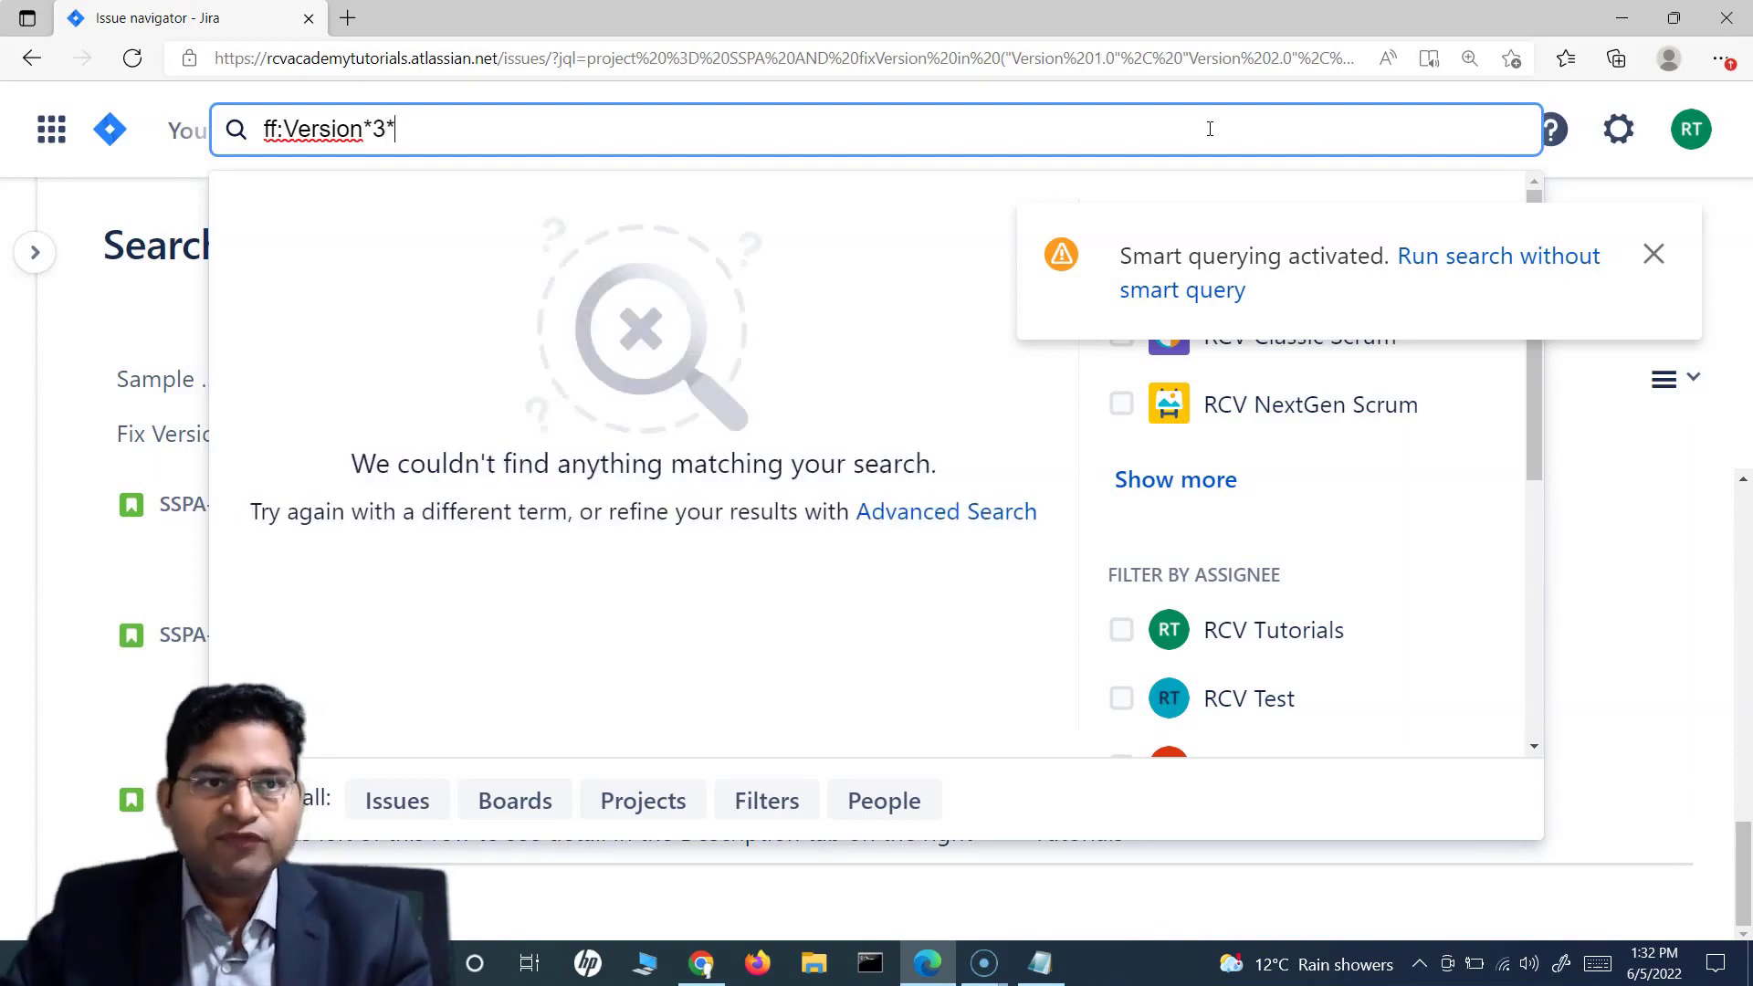
pyautogui.click(258, 117)
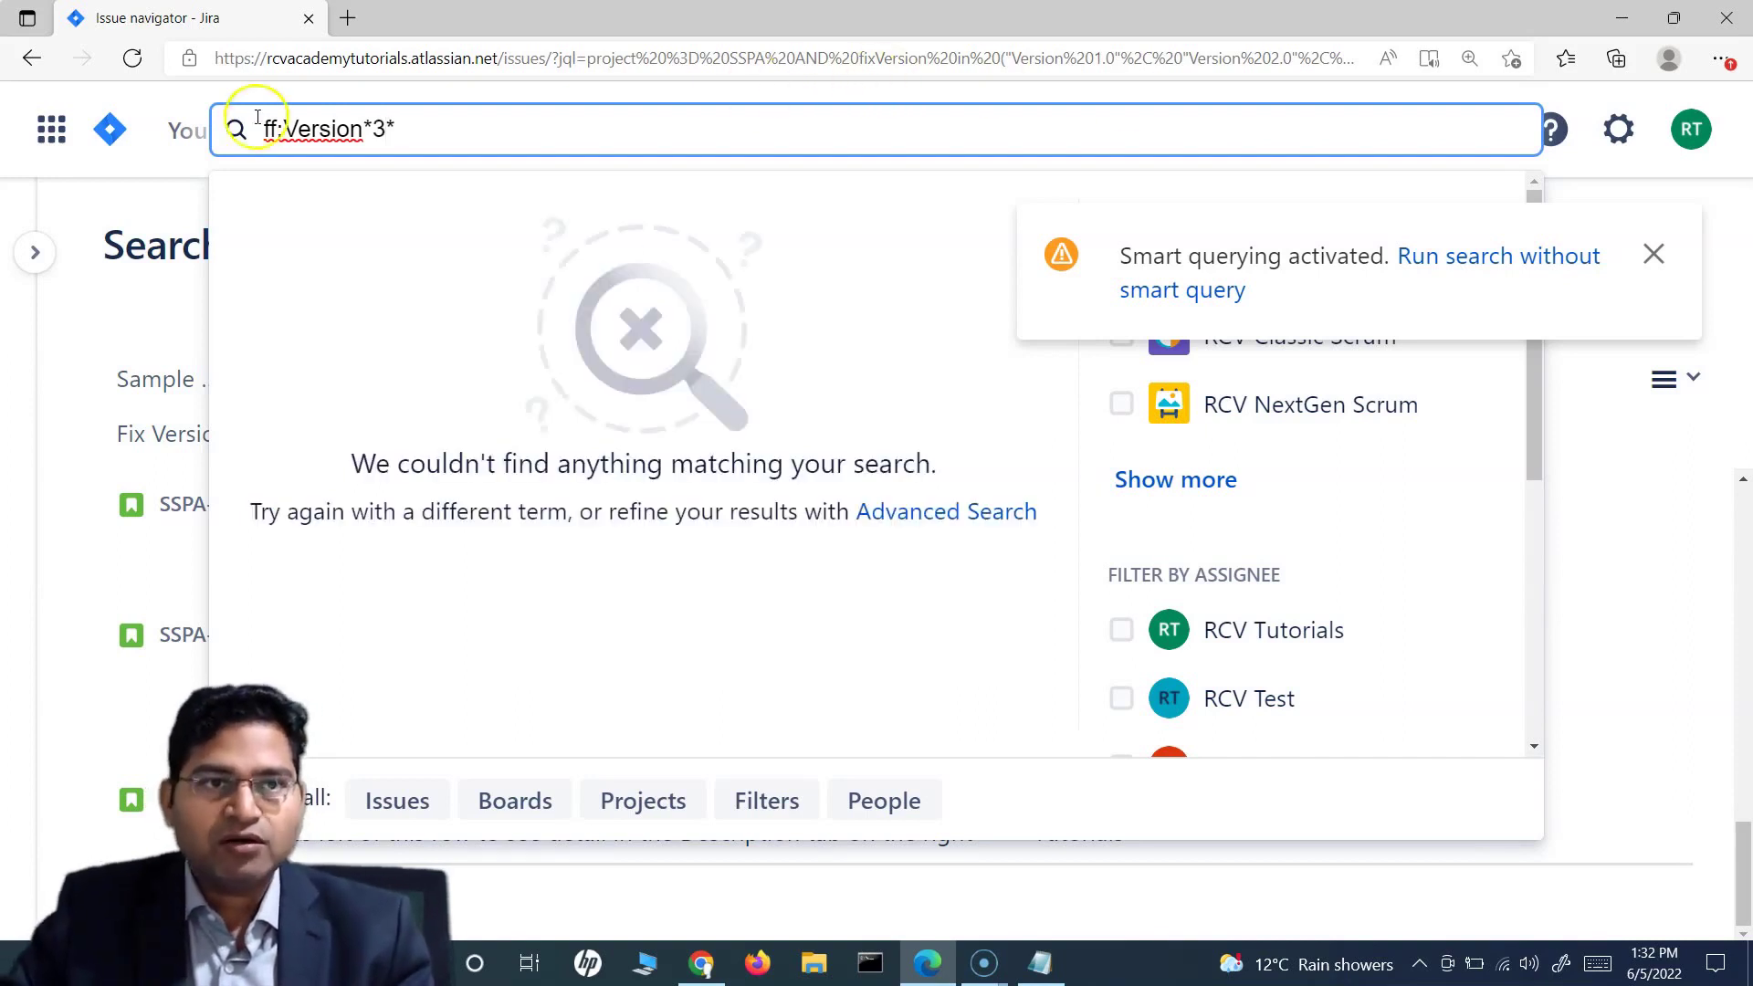
pyautogui.click(370, 129)
pyautogui.press('BackSpace')
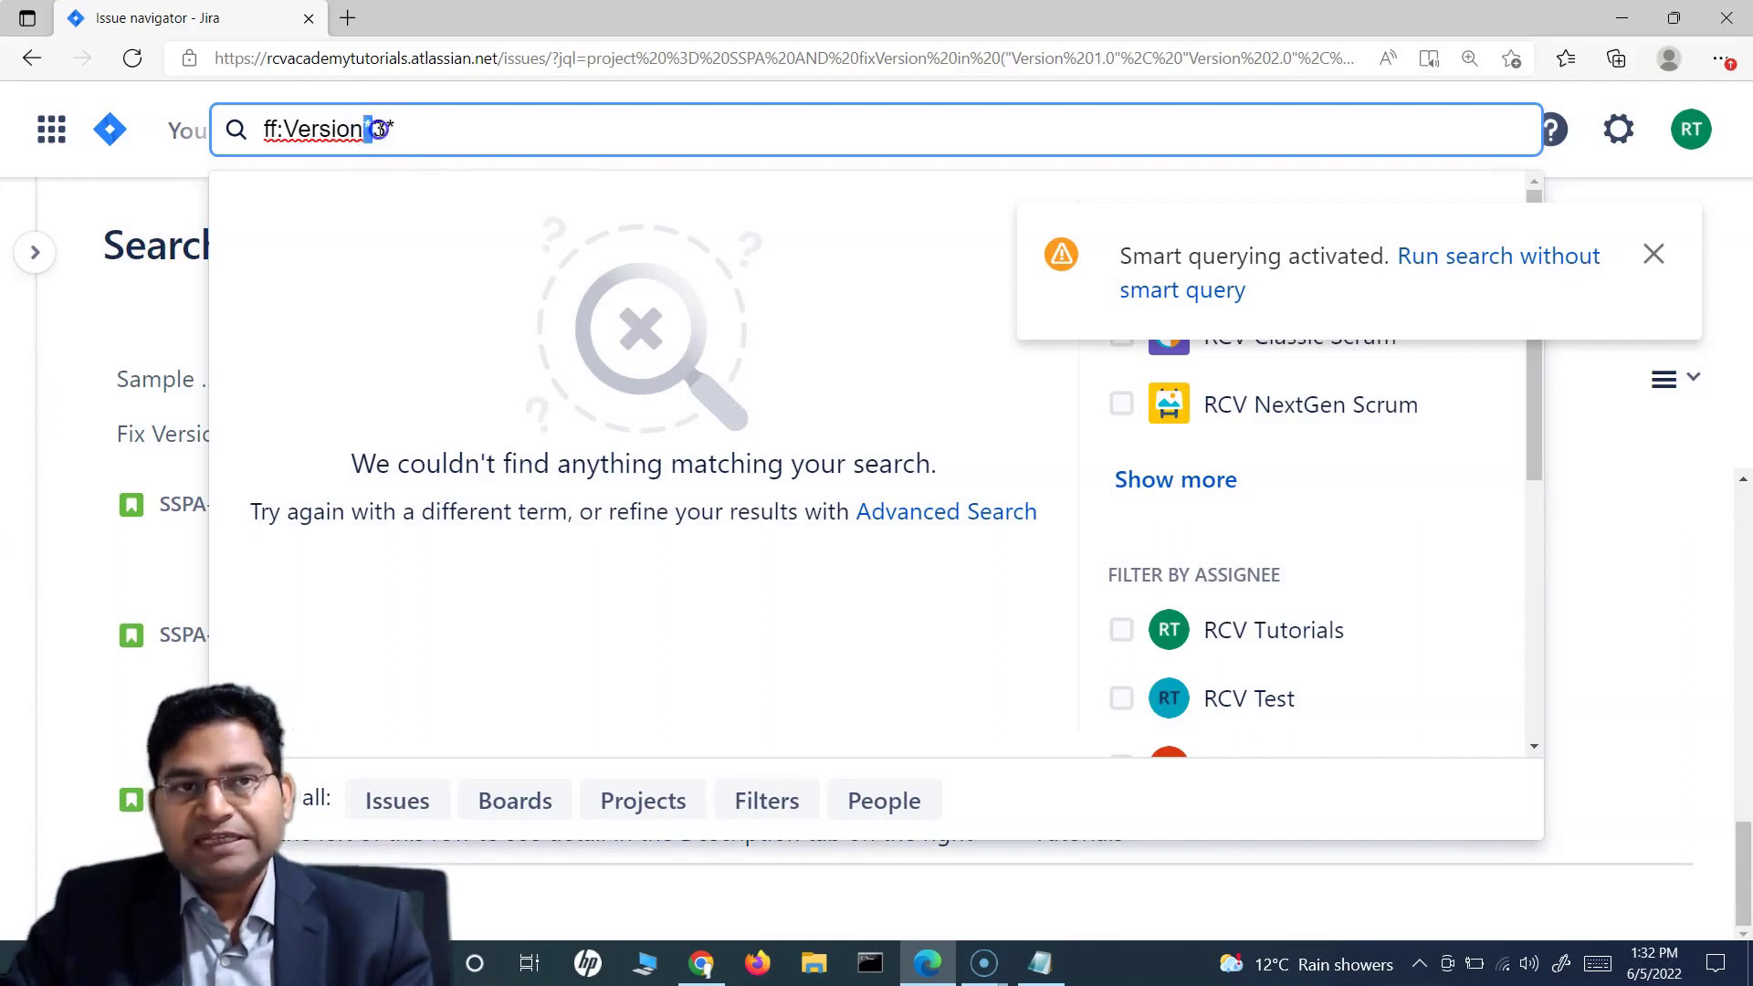
pyautogui.write('*')
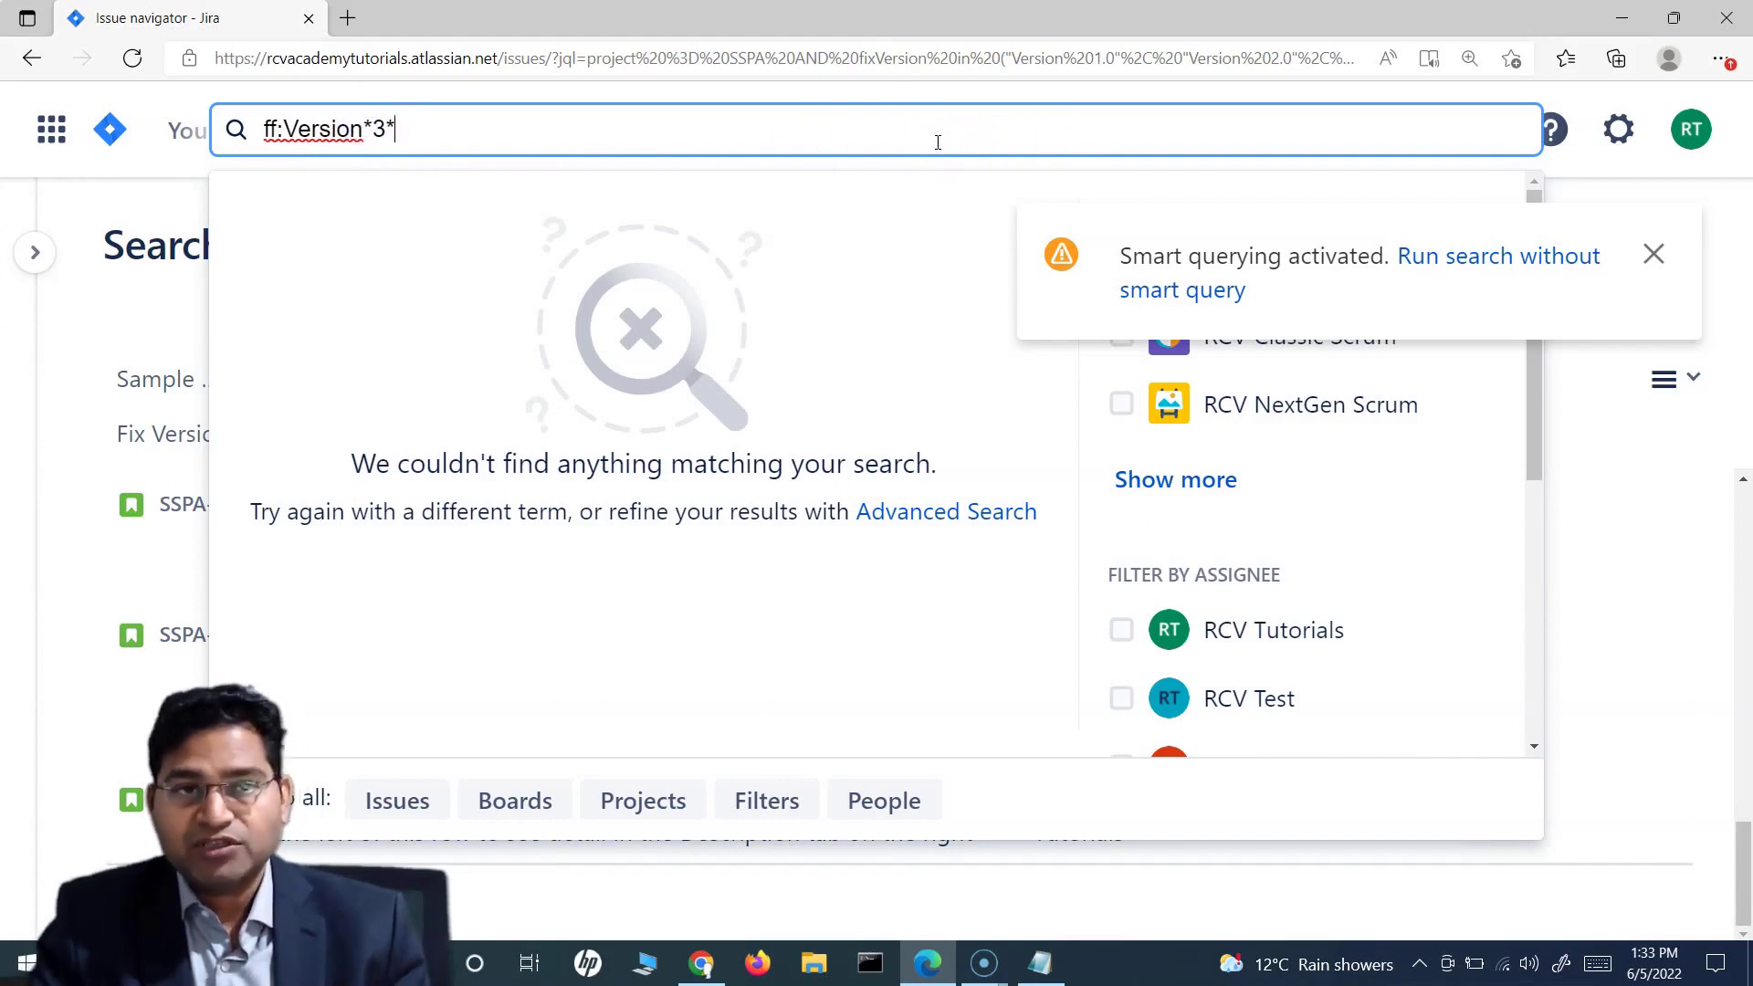
pyautogui.press('Return')
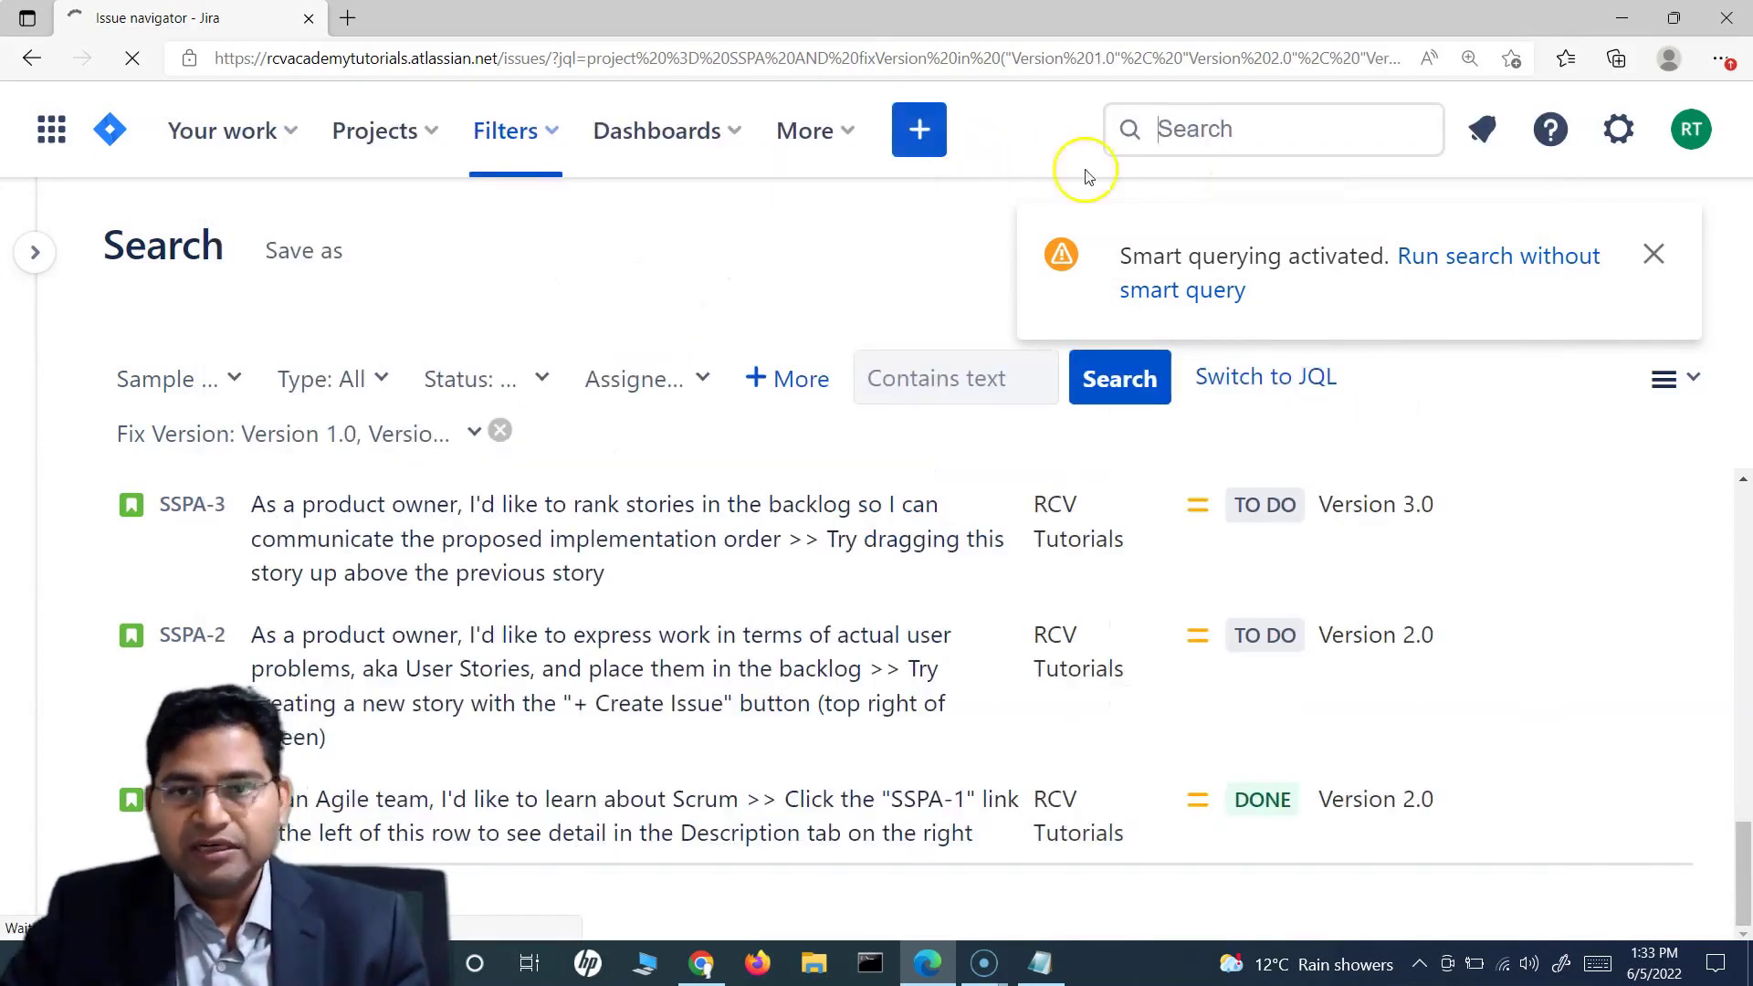